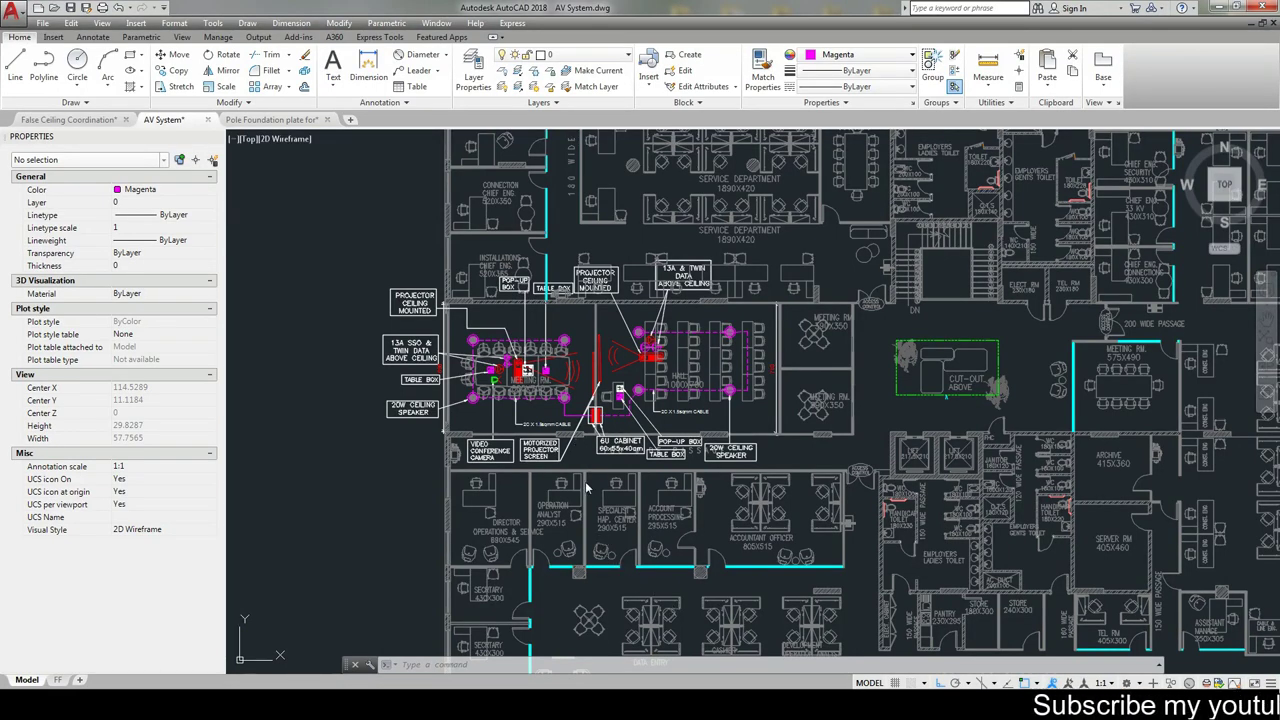
# - Zoom into the floor plan, panning toward the hall and back to the meeting room labels
pyautogui.scroll(1, 470, 340)
pyautogui.scroll(1, 470, 340)
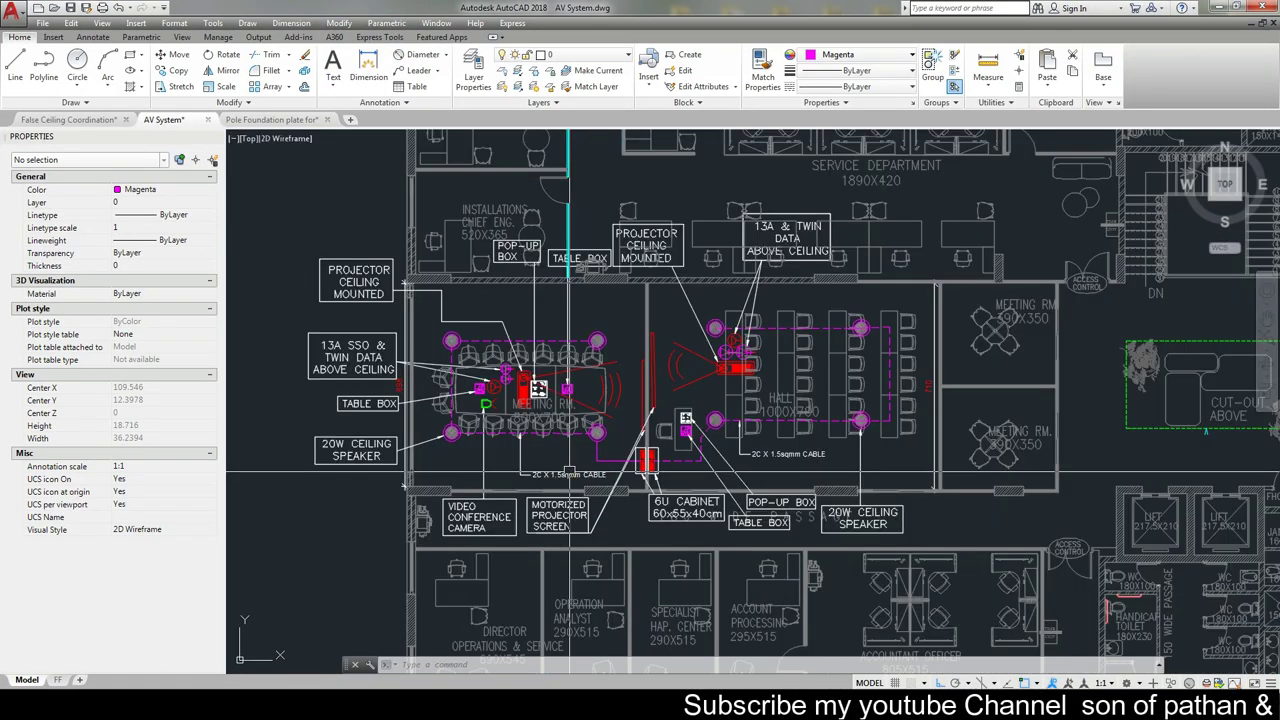
pyautogui.scroll(1, 591, 475)
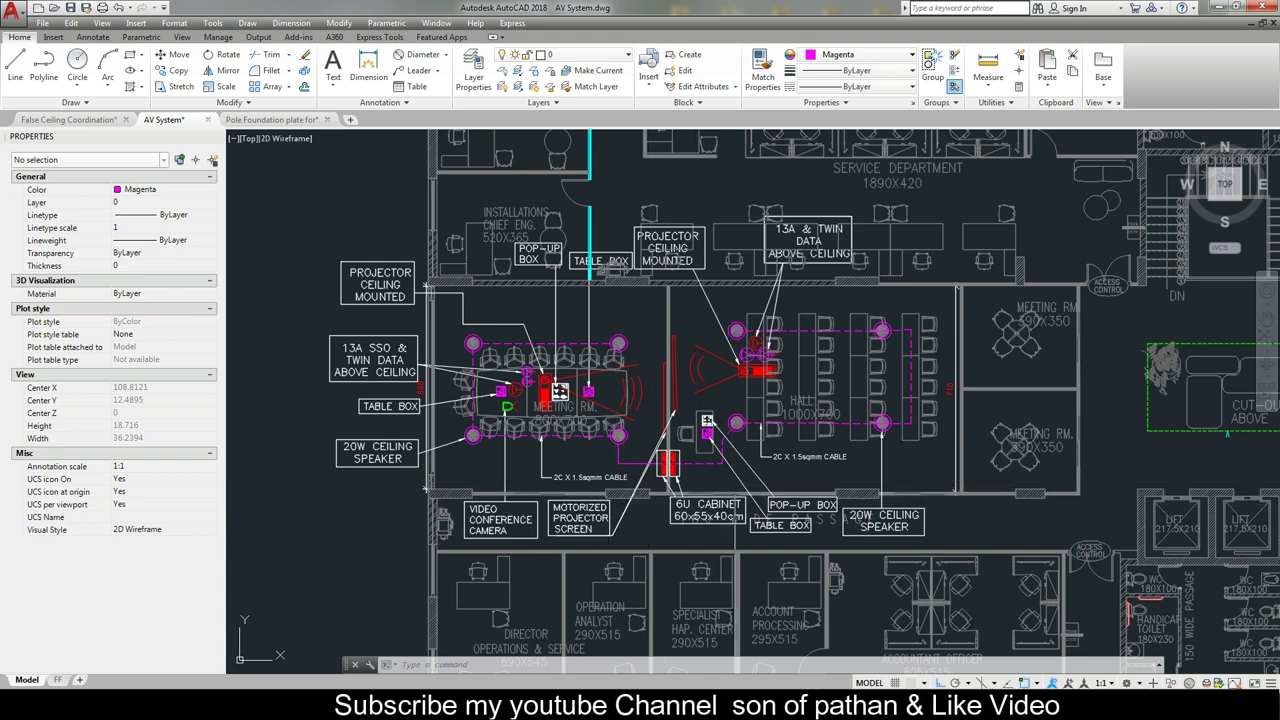
pyautogui.scroll(2, 470, 378)
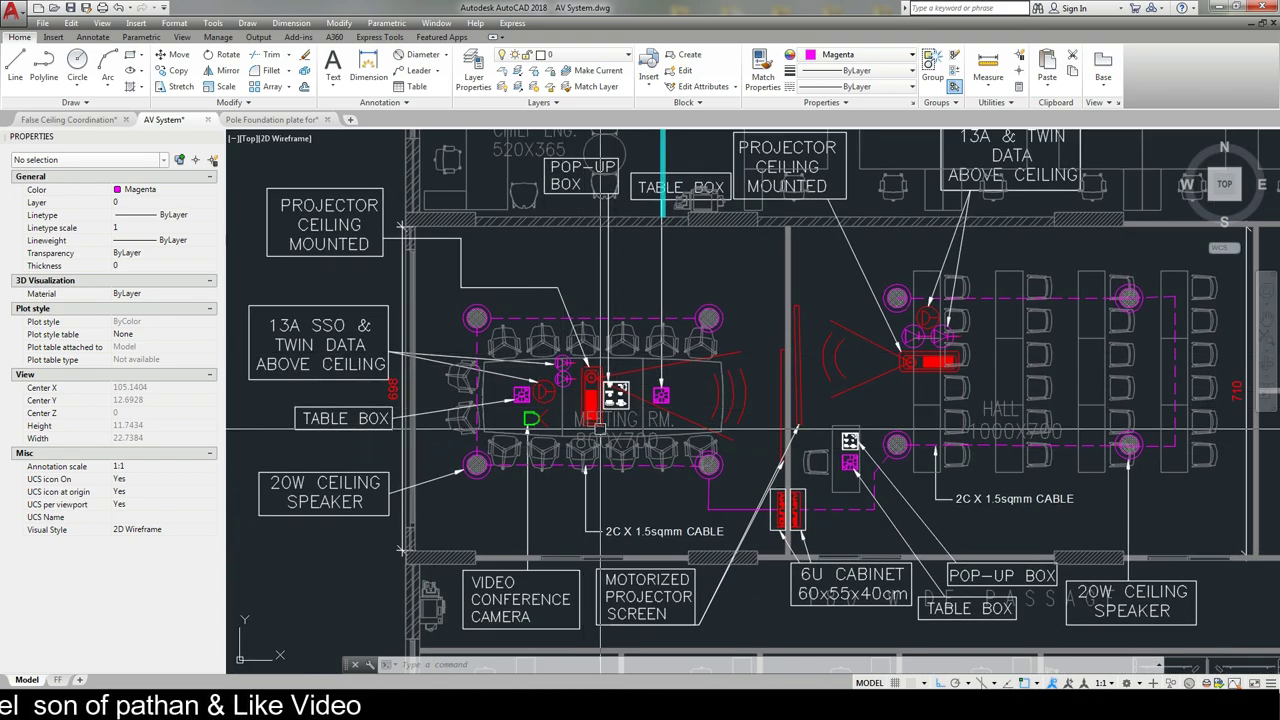
pyautogui.moveTo(1023, 415)
pyautogui.mouseDown(button='middle')
pyautogui.moveTo(845, 425)
pyautogui.moveTo(865, 425)
pyautogui.moveTo(862, 445)
pyautogui.moveTo(808, 441)
pyautogui.mouseUp(button='middle')
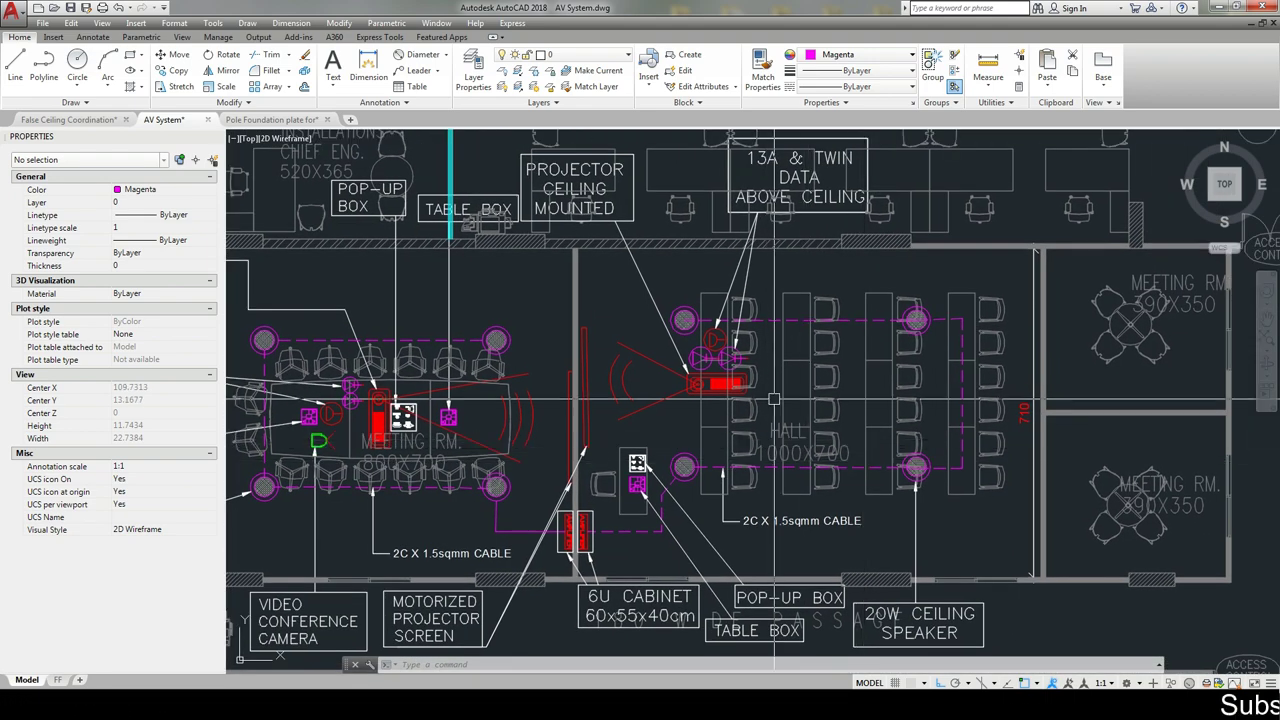
pyautogui.moveTo(697, 455); pyautogui.dragTo(952, 460, button='middle')
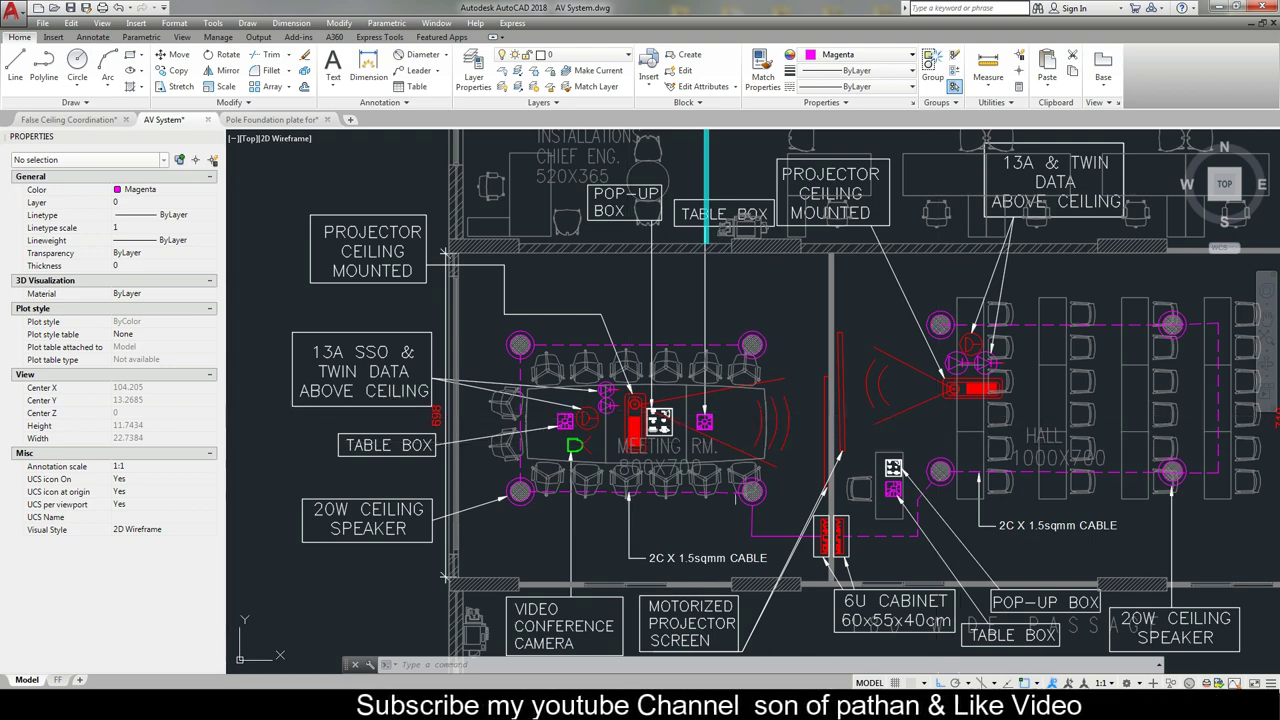
# - Center the view on the meeting-room table with the labels below it visible
pyautogui.scroll(2, 700, 520)
pyautogui.scroll(3, 660, 540)
pyautogui.scroll(-2, 627, 522)
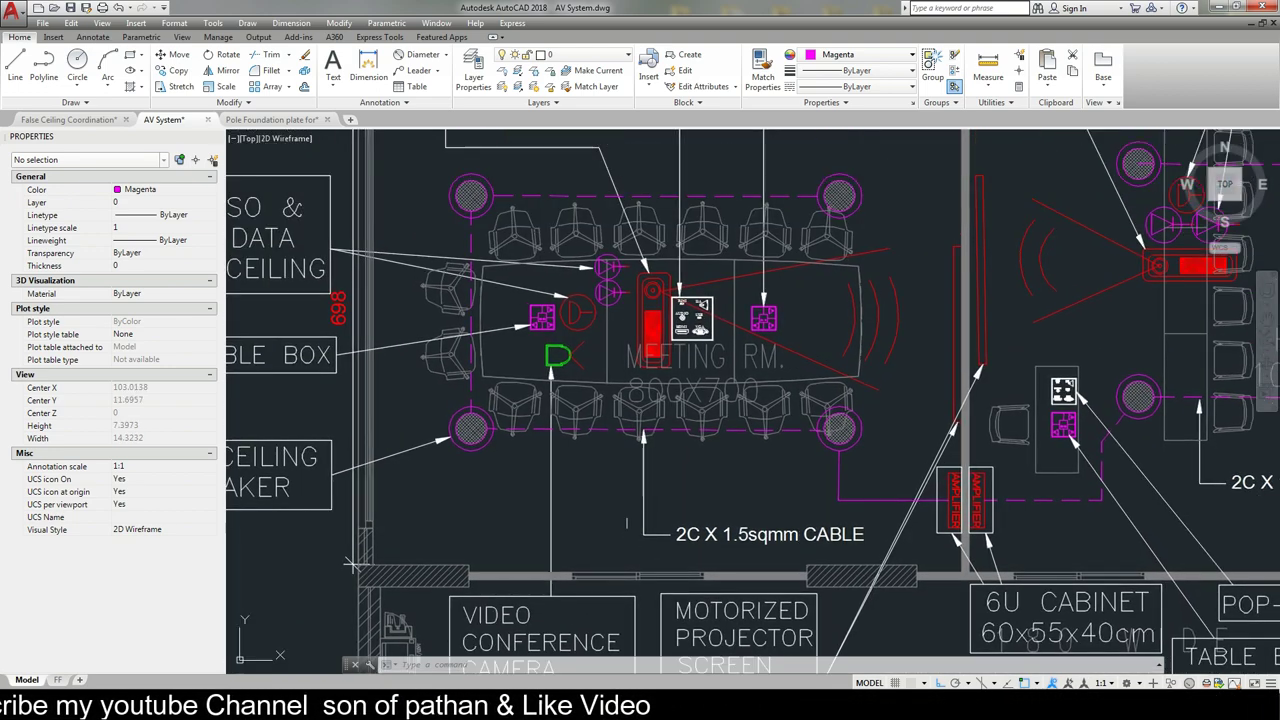
pyautogui.moveTo(627, 522); pyautogui.dragTo(659, 536, button='middle')
pyautogui.moveTo(669, 355); pyautogui.dragTo(671, 410, button='middle')
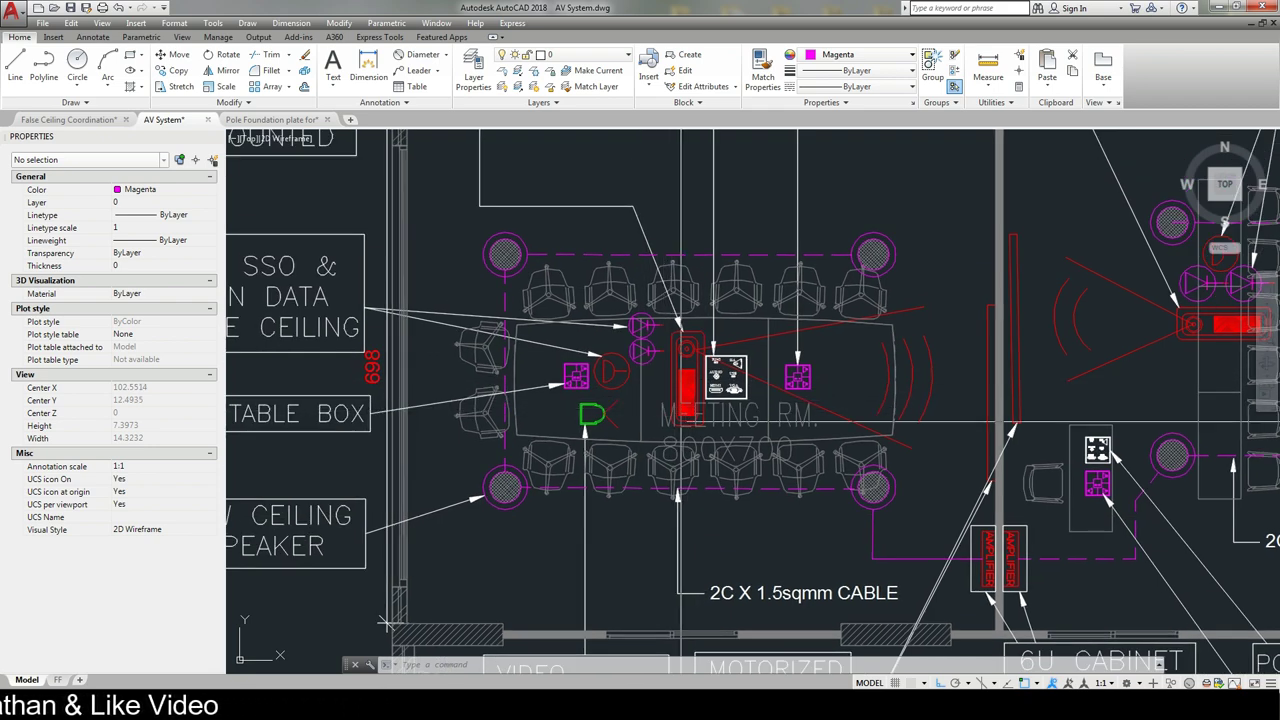
pyautogui.moveTo(891, 415); pyautogui.dragTo(853, 431, button='middle')
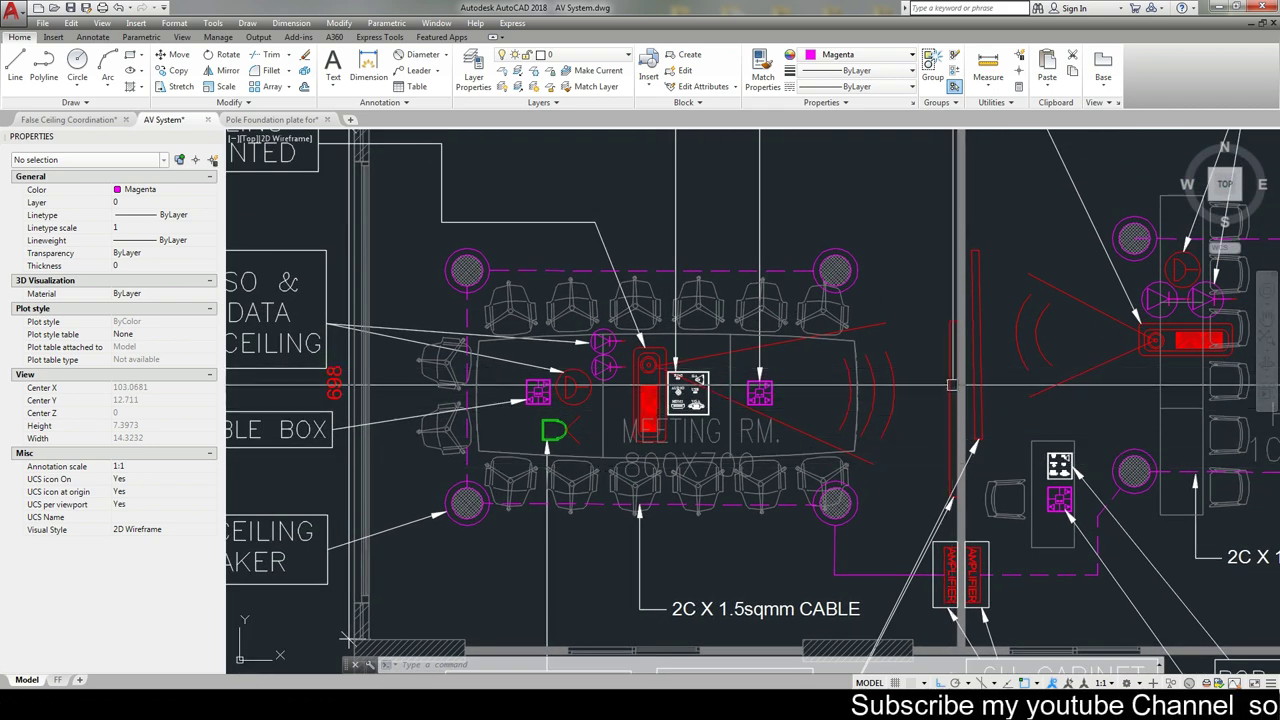
pyautogui.moveTo(952, 385); pyautogui.dragTo(940, 357, button='middle')
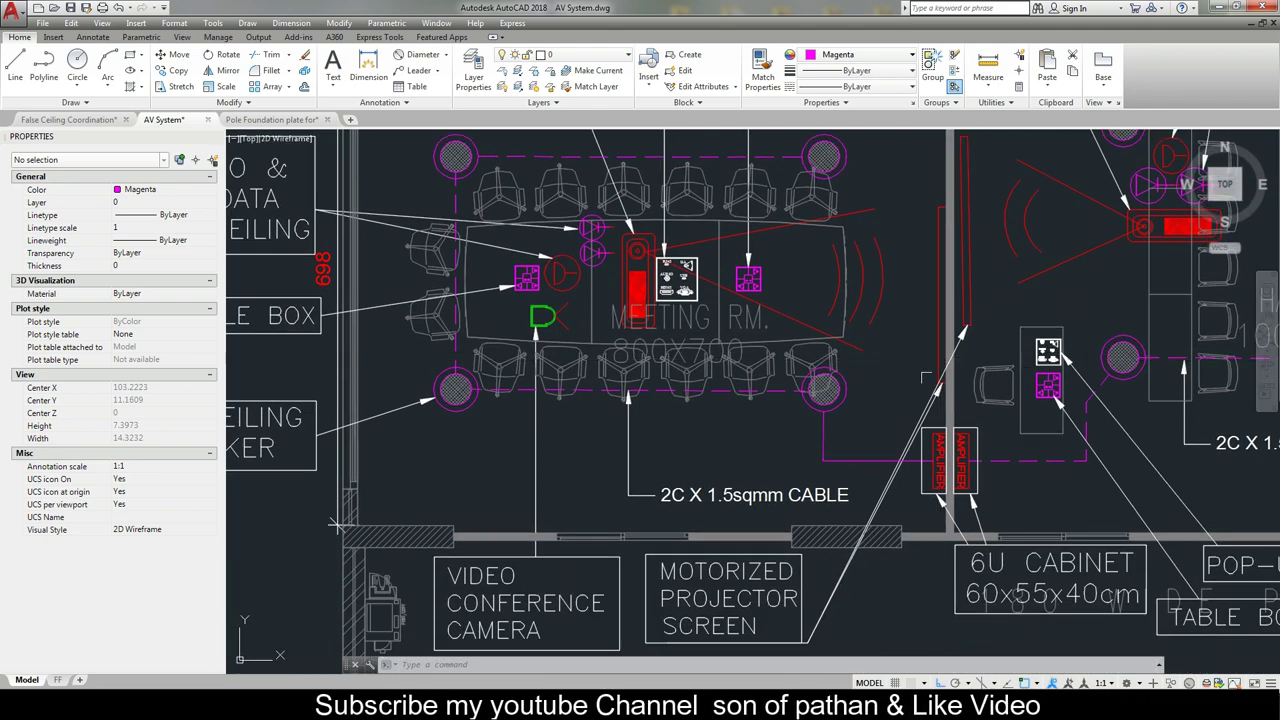
pyautogui.moveTo(944, 237); pyautogui.dragTo(949, 322, button='middle')
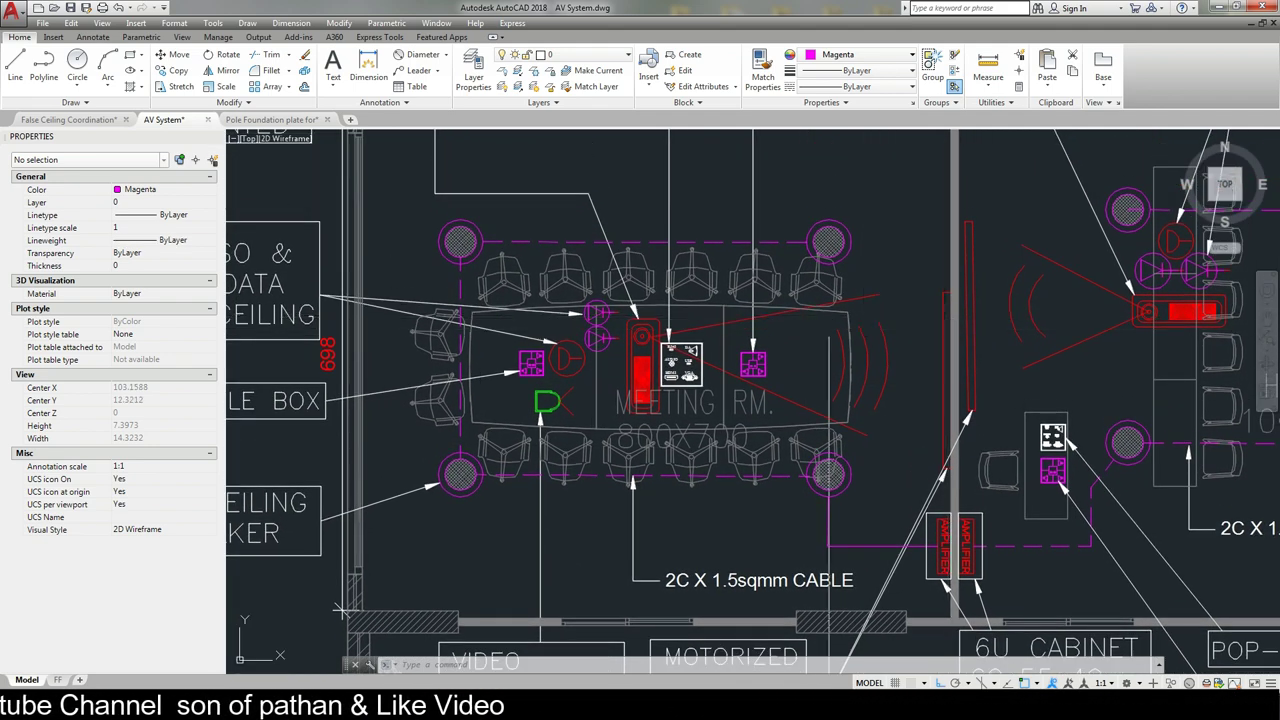
pyautogui.scroll(2, 643, 355)
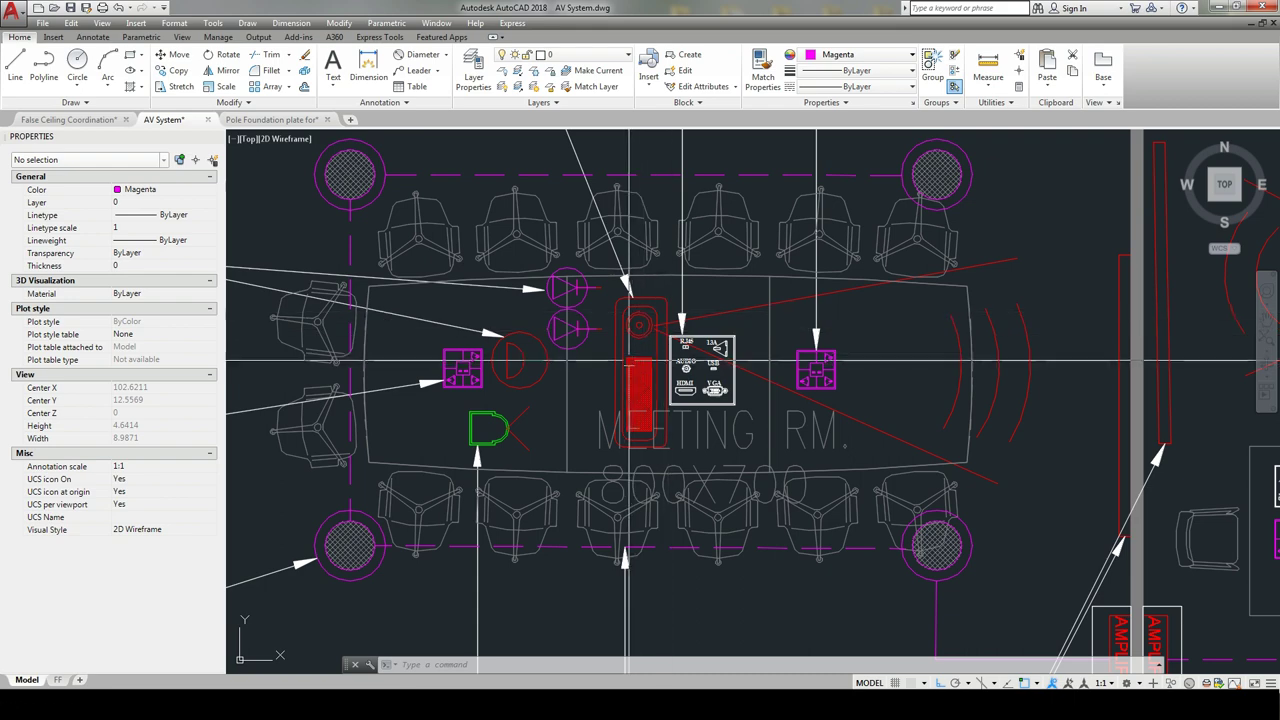
pyautogui.scroll(-2, 643, 360)
pyautogui.scroll(-1, 660, 370)
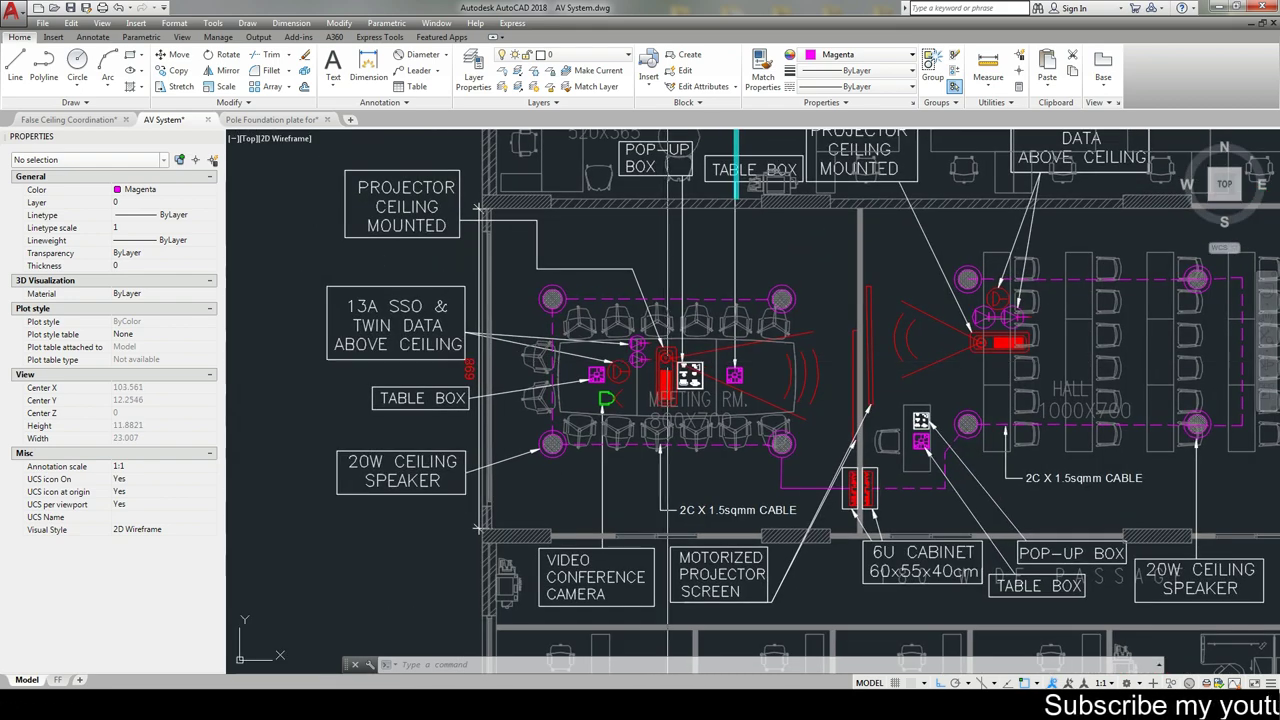
pyautogui.scroll(-1, 680, 383)
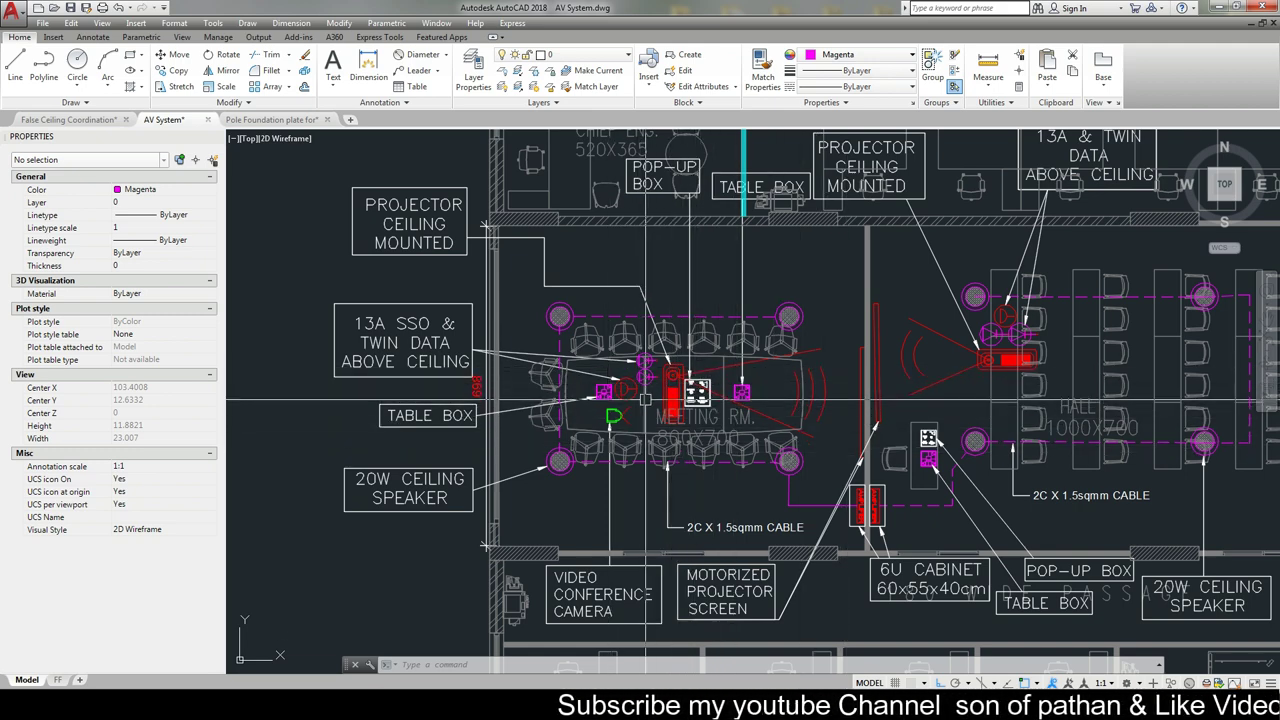
pyautogui.moveTo(645, 400); pyautogui.dragTo(648, 416, button='middle')
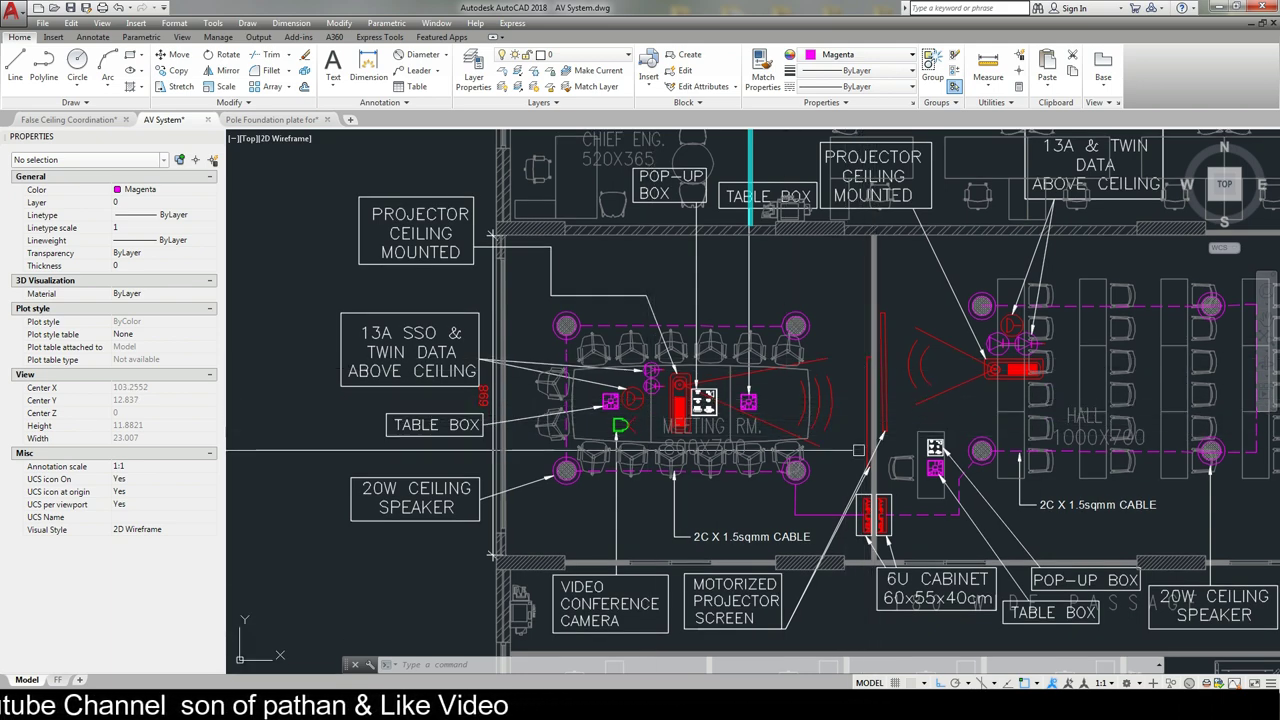
pyautogui.scroll(3, 760, 560)
pyautogui.scroll(1, 735, 540)
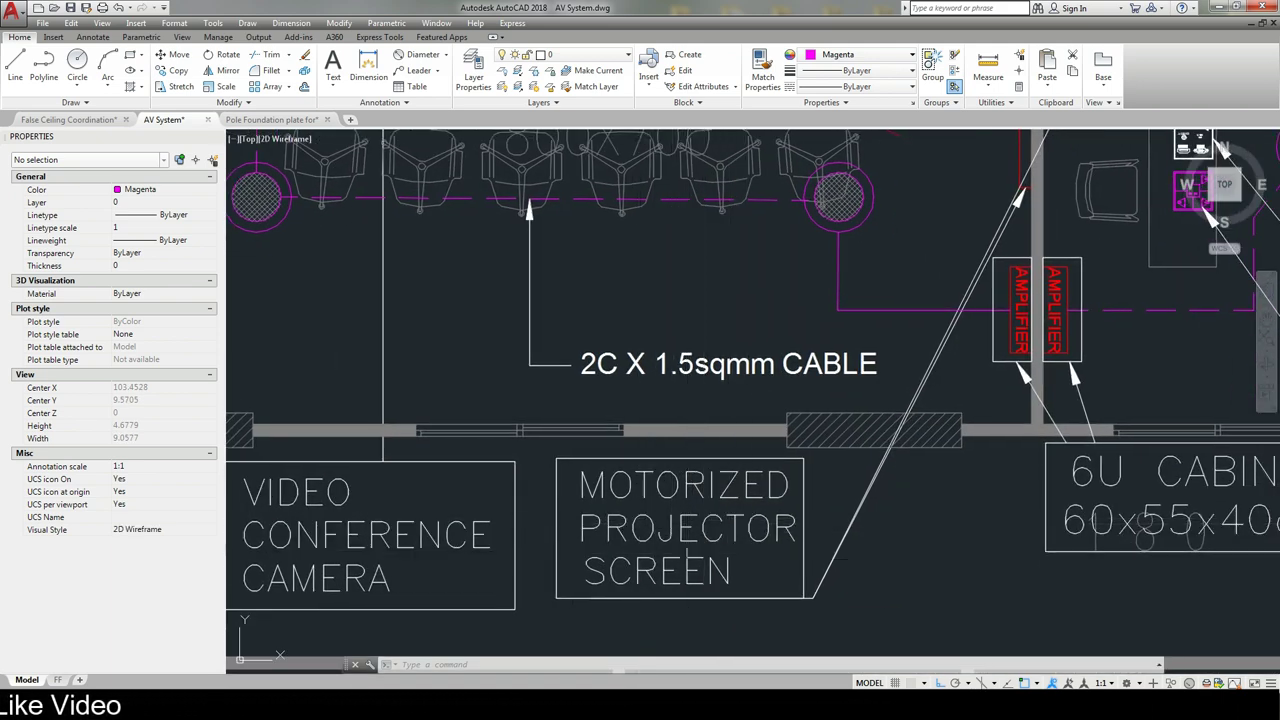
pyautogui.scroll(-3, 806, 548)
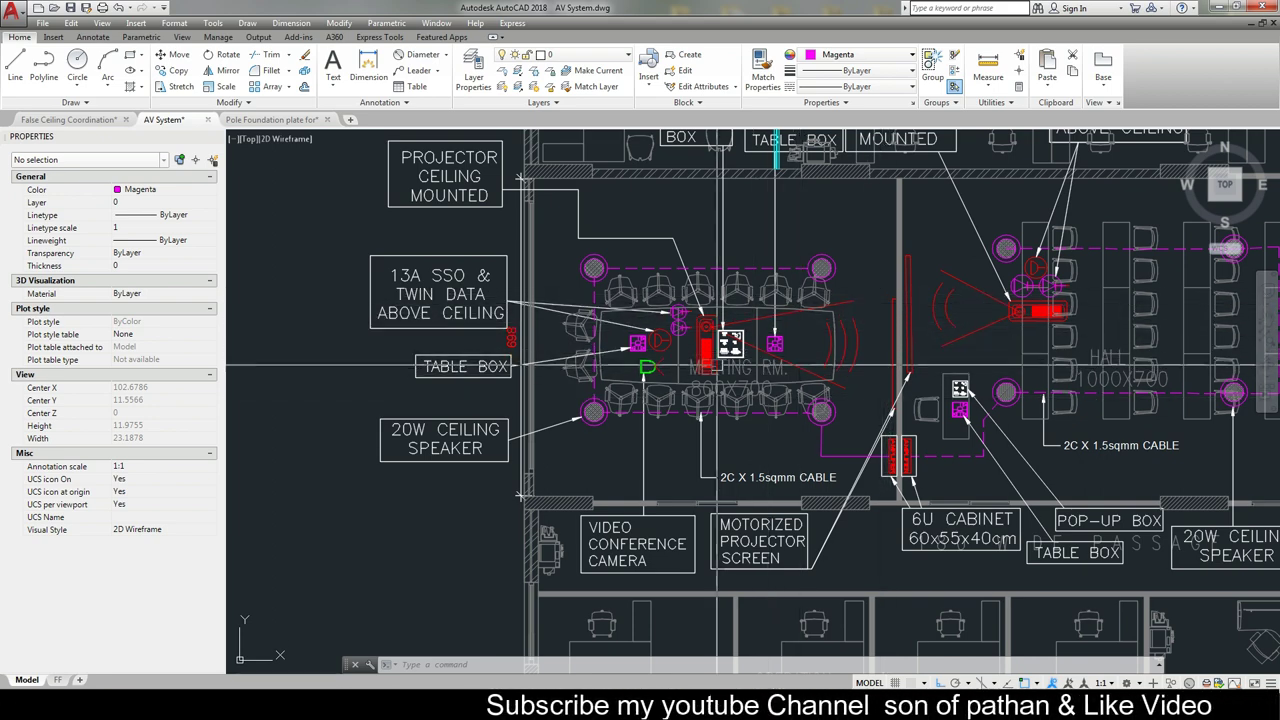
# - Recenter on the meeting-room table and scan the left-hand device labels and cabinet side
pyautogui.scroll(2, 632, 301)
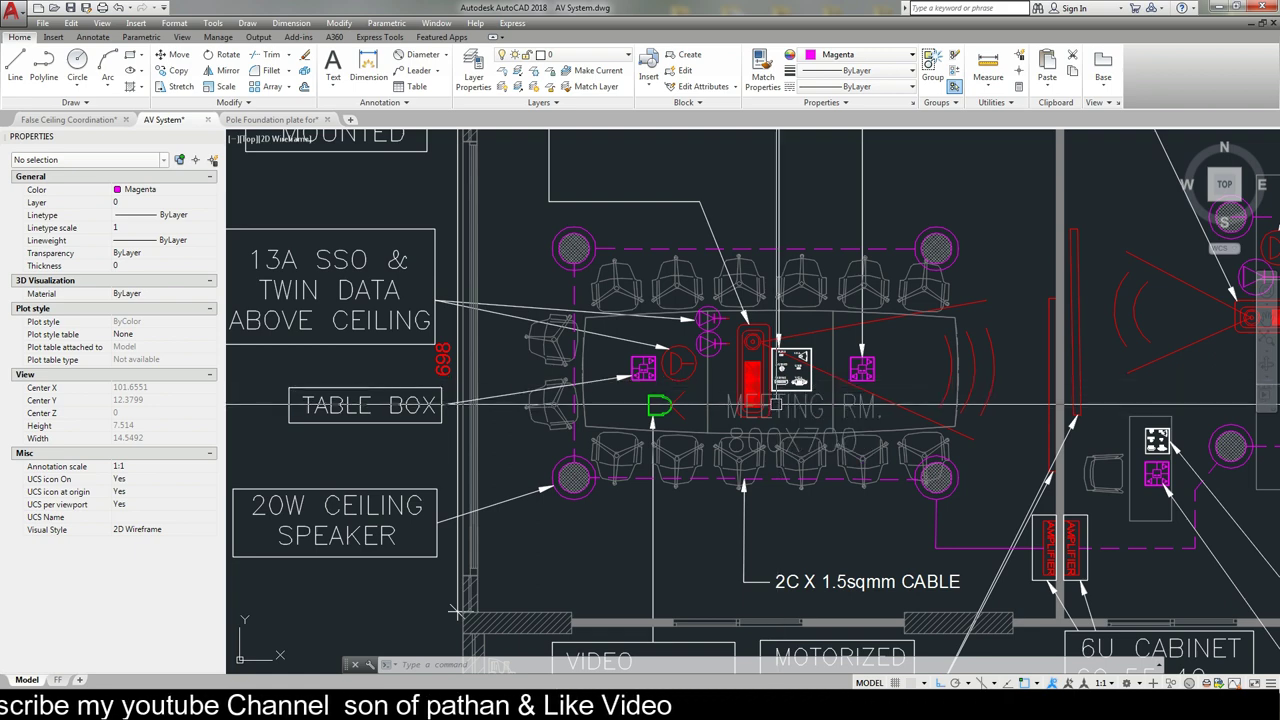
pyautogui.moveTo(460, 611); pyautogui.dragTo(397, 623, button='middle')
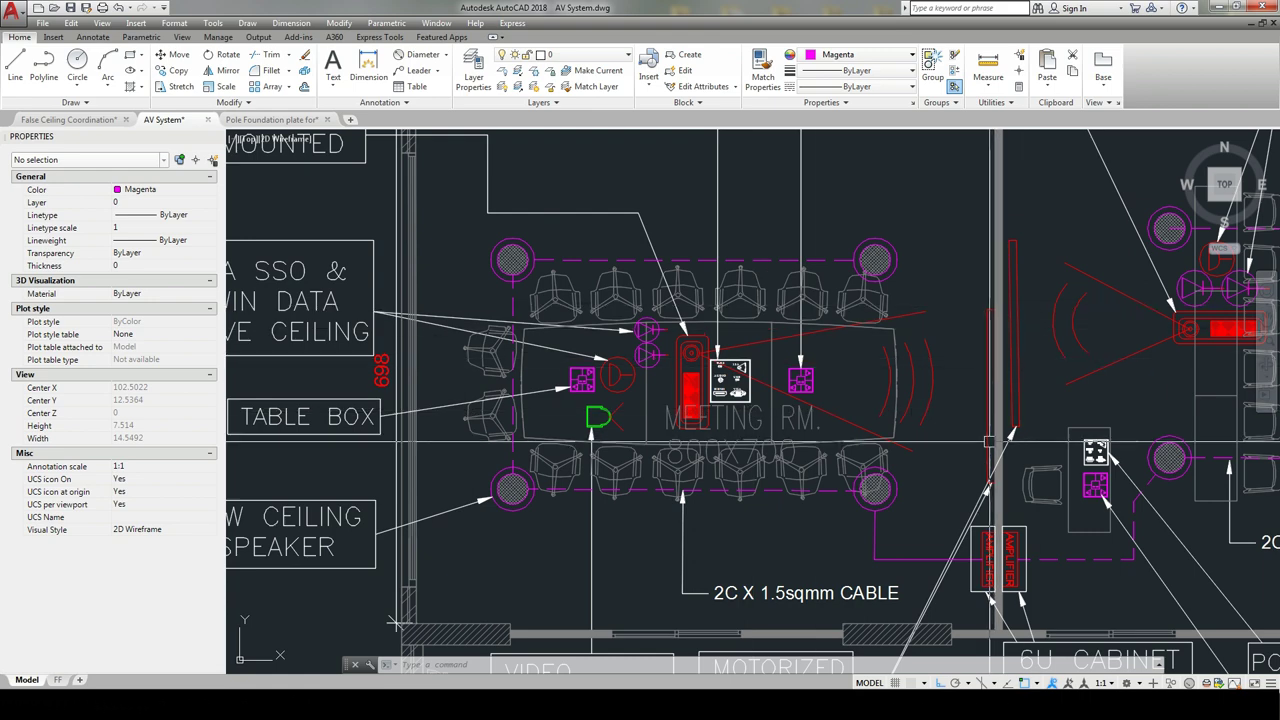
pyautogui.moveTo(397, 622); pyautogui.dragTo(505, 658, button='middle')
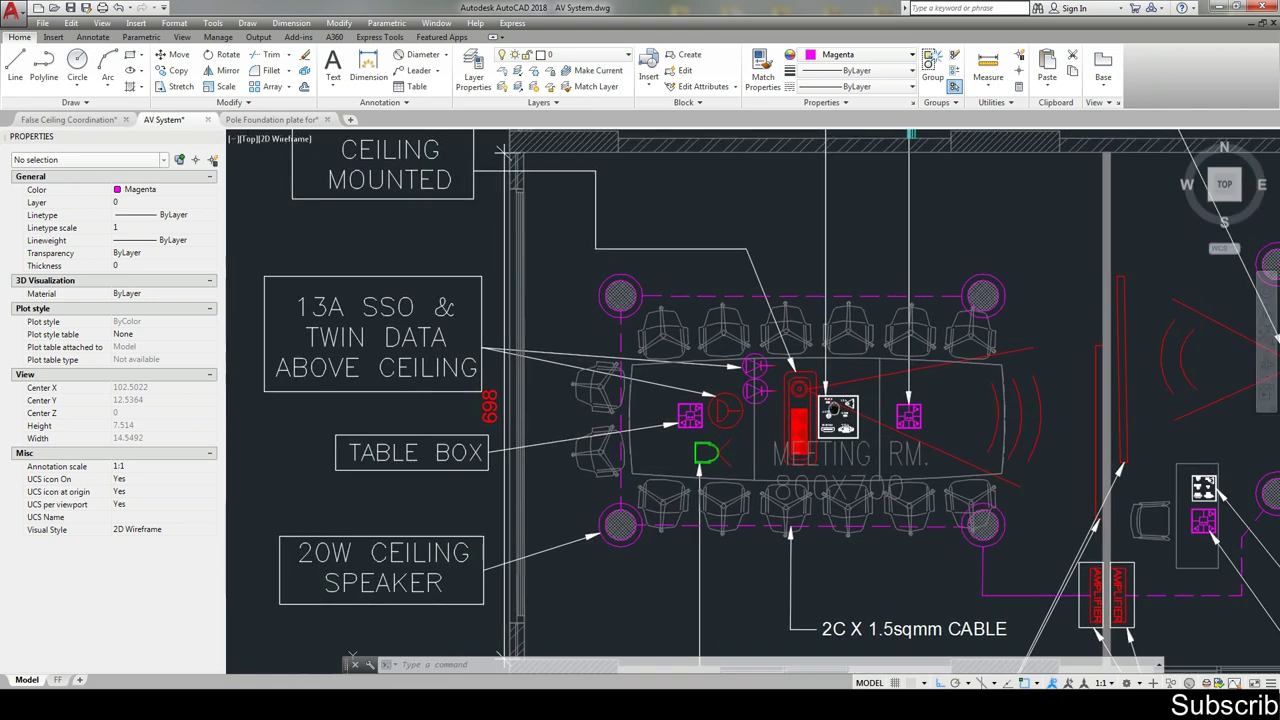
pyautogui.scroll(-1, 797, 427)
pyautogui.scroll(-1, 805, 400)
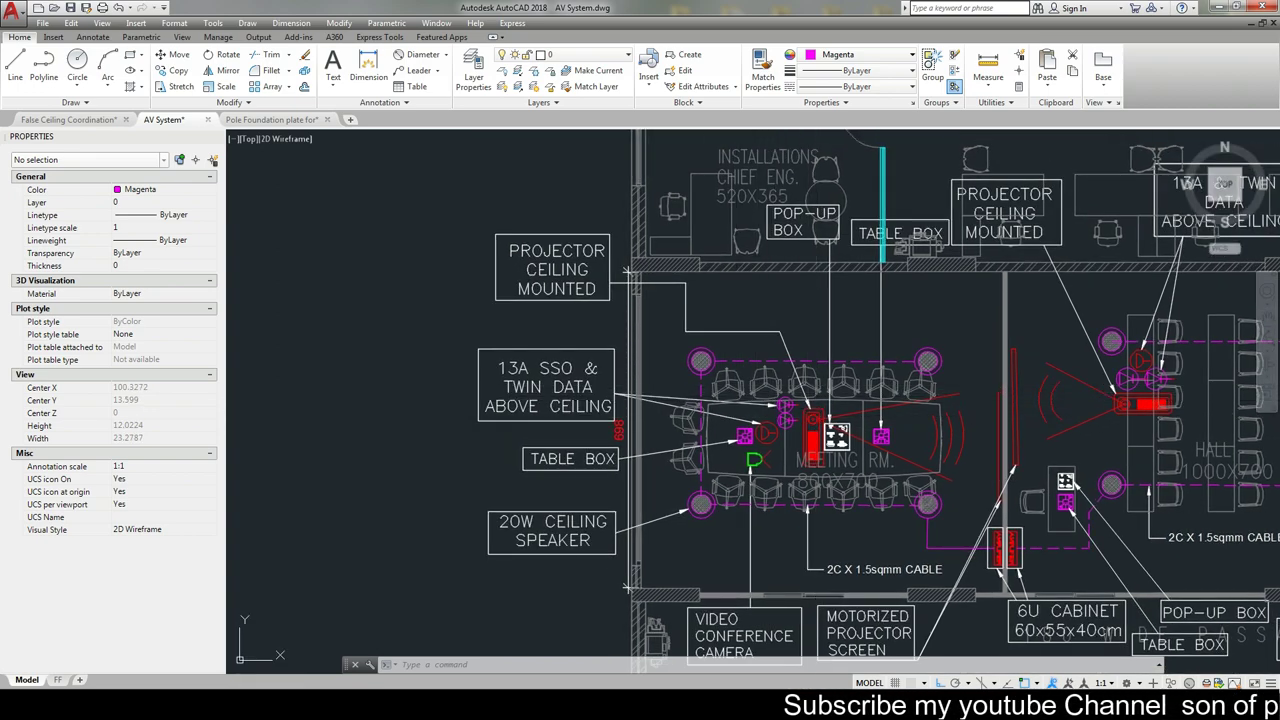
pyautogui.scroll(2, 805, 440)
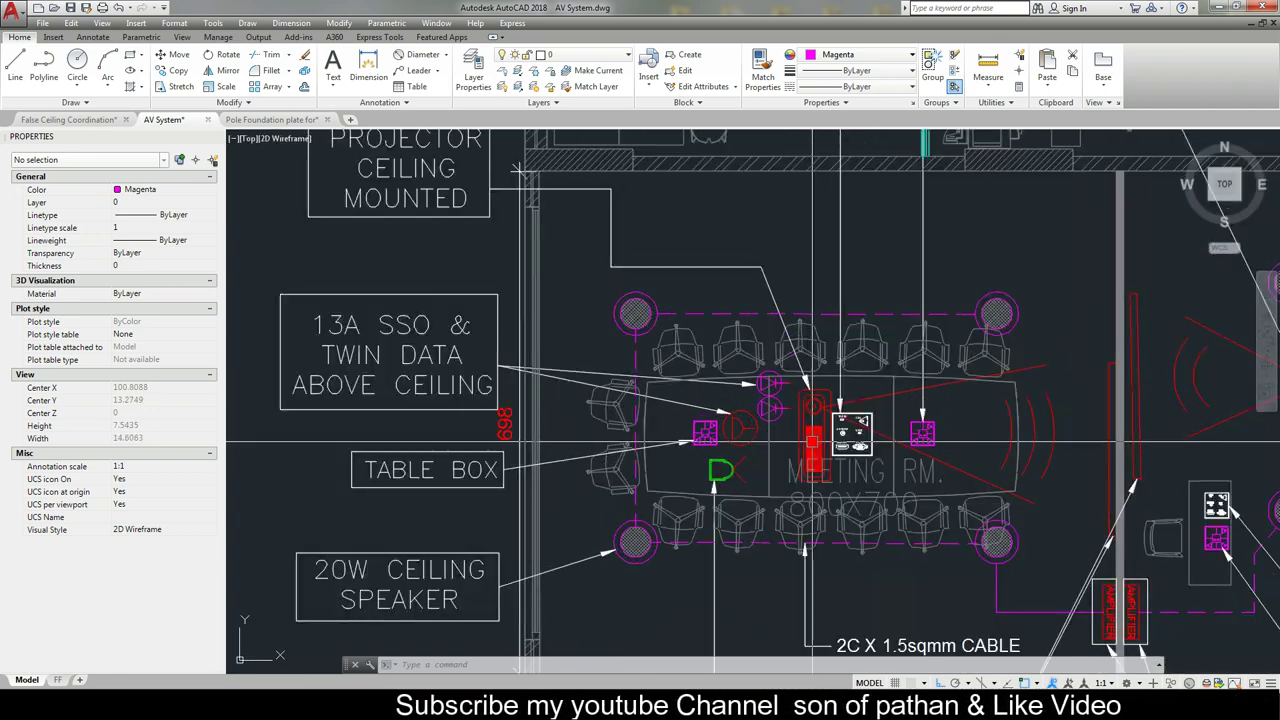
pyautogui.scroll(1, 812, 440)
pyautogui.scroll(1, 831, 430)
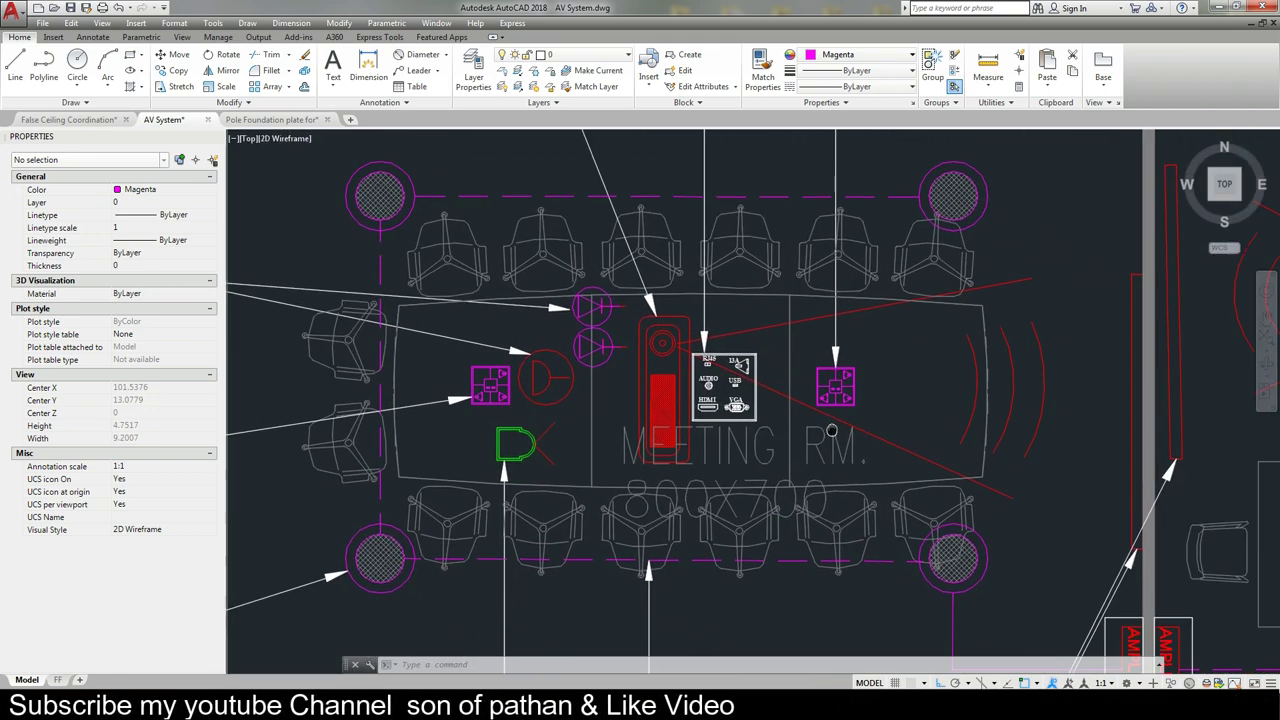
pyautogui.scroll(-1, 672, 412)
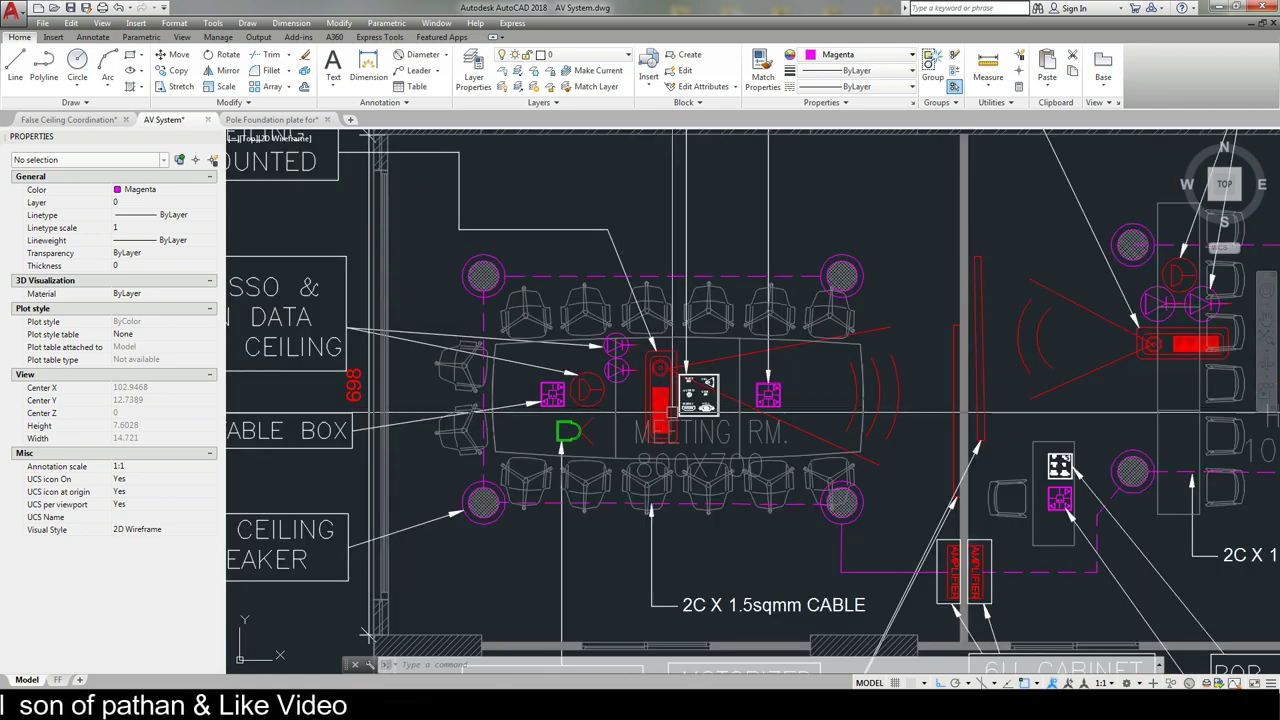
pyautogui.moveTo(607, 418); pyautogui.dragTo(753, 428, button='middle')
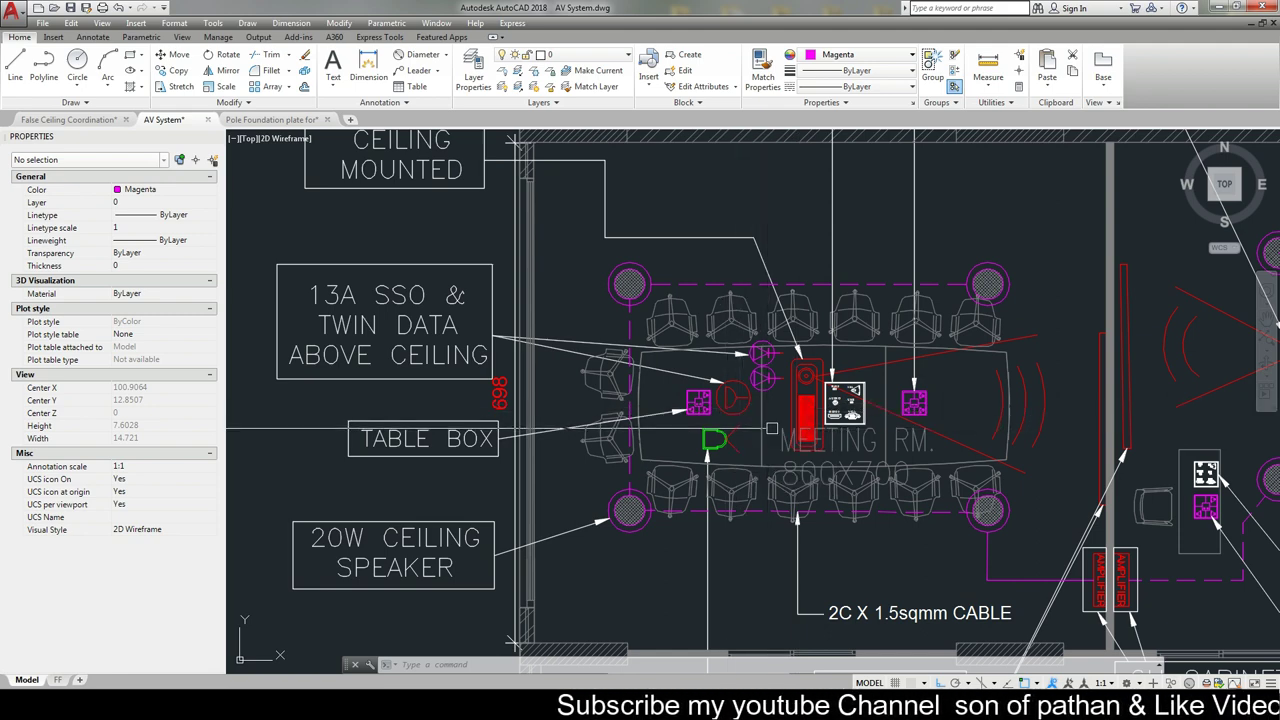
pyautogui.moveTo(771, 429)
pyautogui.mouseDown(button='middle')
pyautogui.moveTo(683, 438)
pyautogui.moveTo(693, 431)
pyautogui.mouseUp(button='middle')
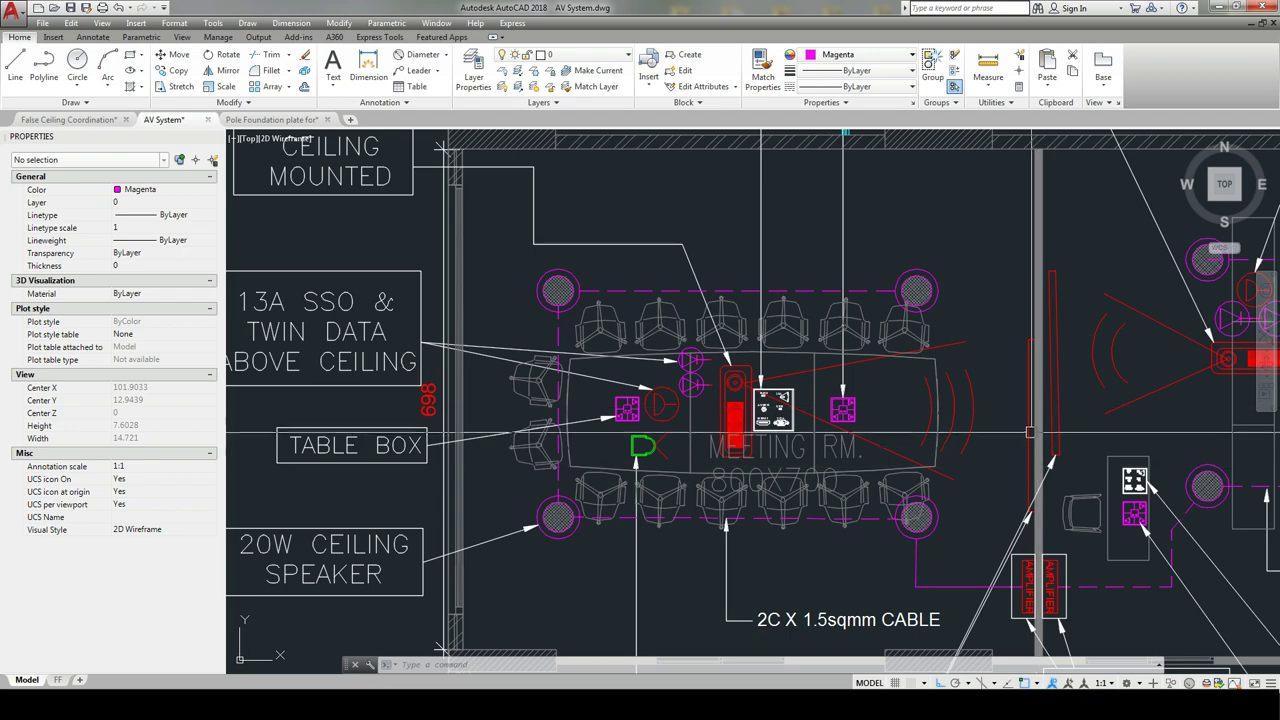
# - Pan onto the meeting room devices and select the corner speaker symbol, then deselect it
pyautogui.moveTo(1030, 432); pyautogui.dragTo(1010, 364, button='middle')
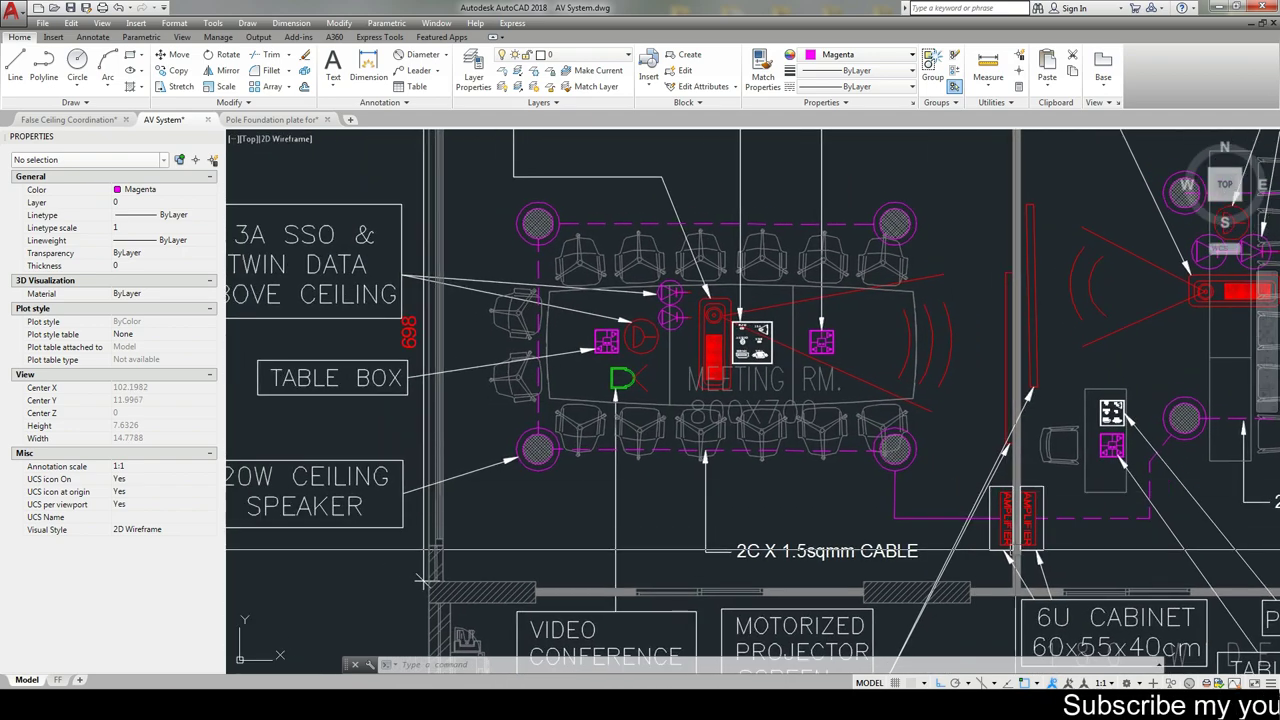
pyautogui.moveTo(963, 540); pyautogui.dragTo(945, 472, button='middle')
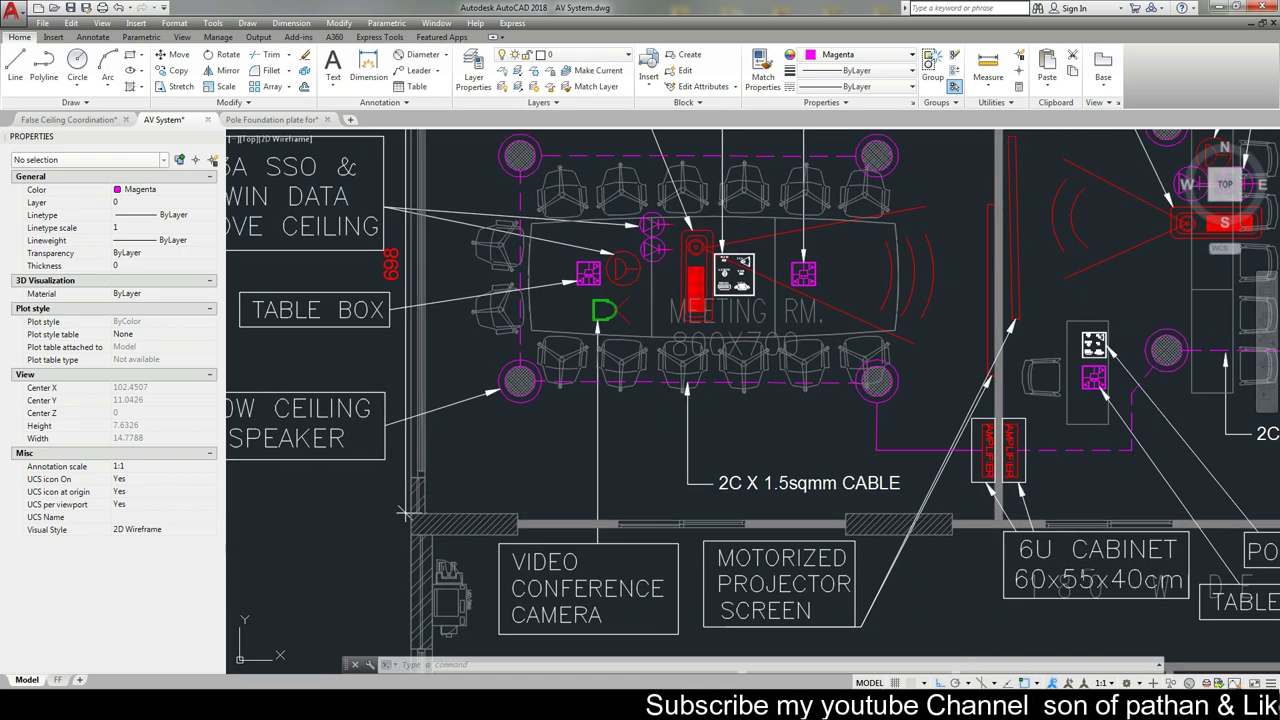
pyautogui.moveTo(911, 425); pyautogui.dragTo(956, 502, button='middle')
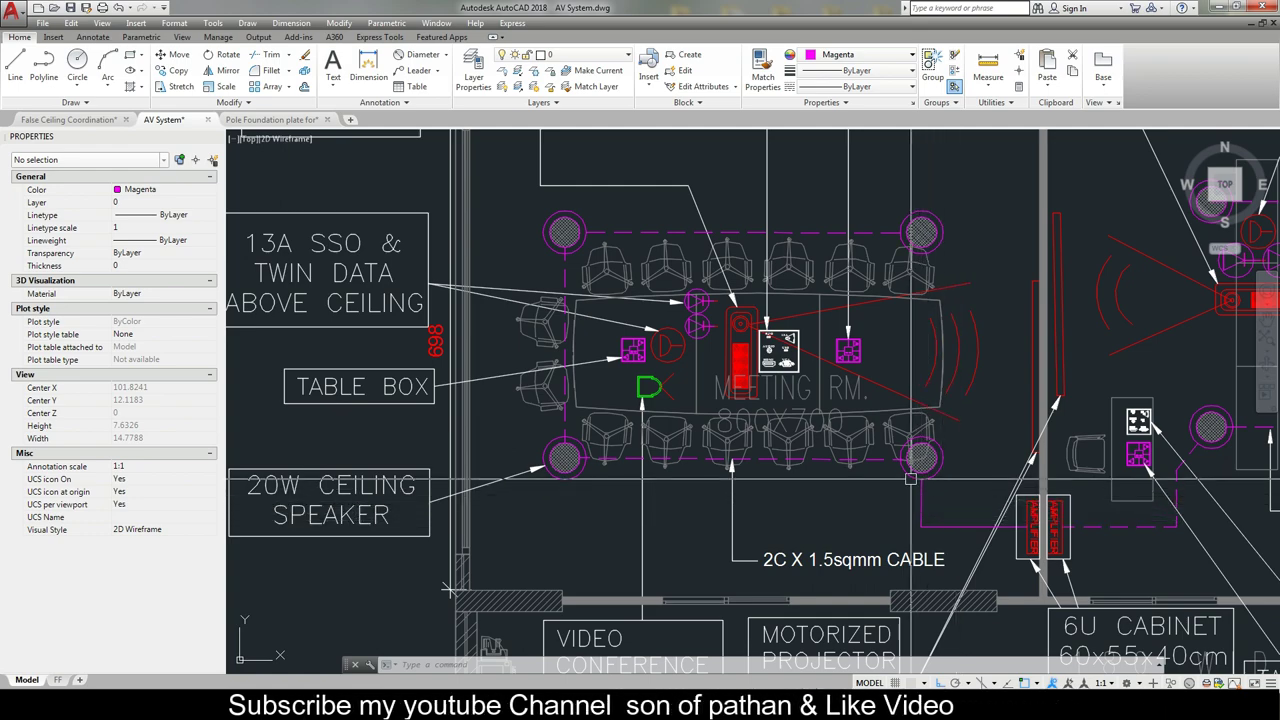
pyautogui.click(556, 392)
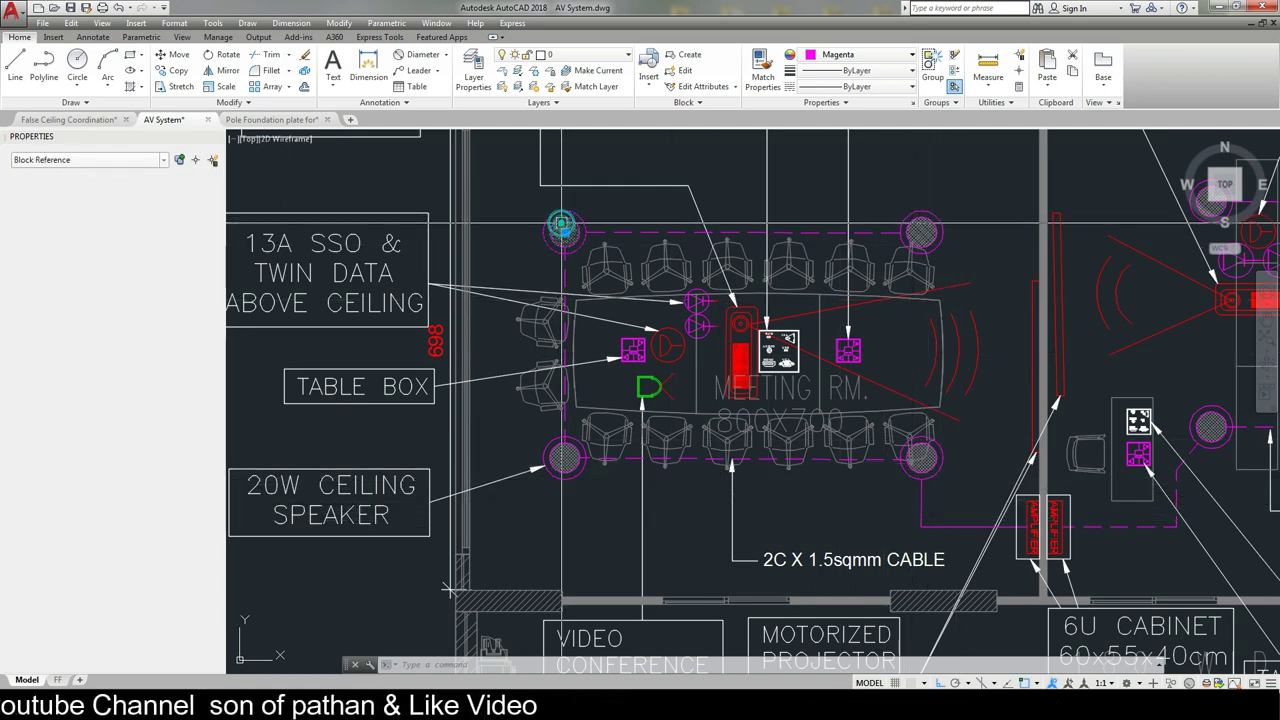
pyautogui.press('Escape')
# - Pan the hall plan to the 6U cabinet and zoom in on the pop-up box labels
pyautogui.scroll(-2, 450, 590)
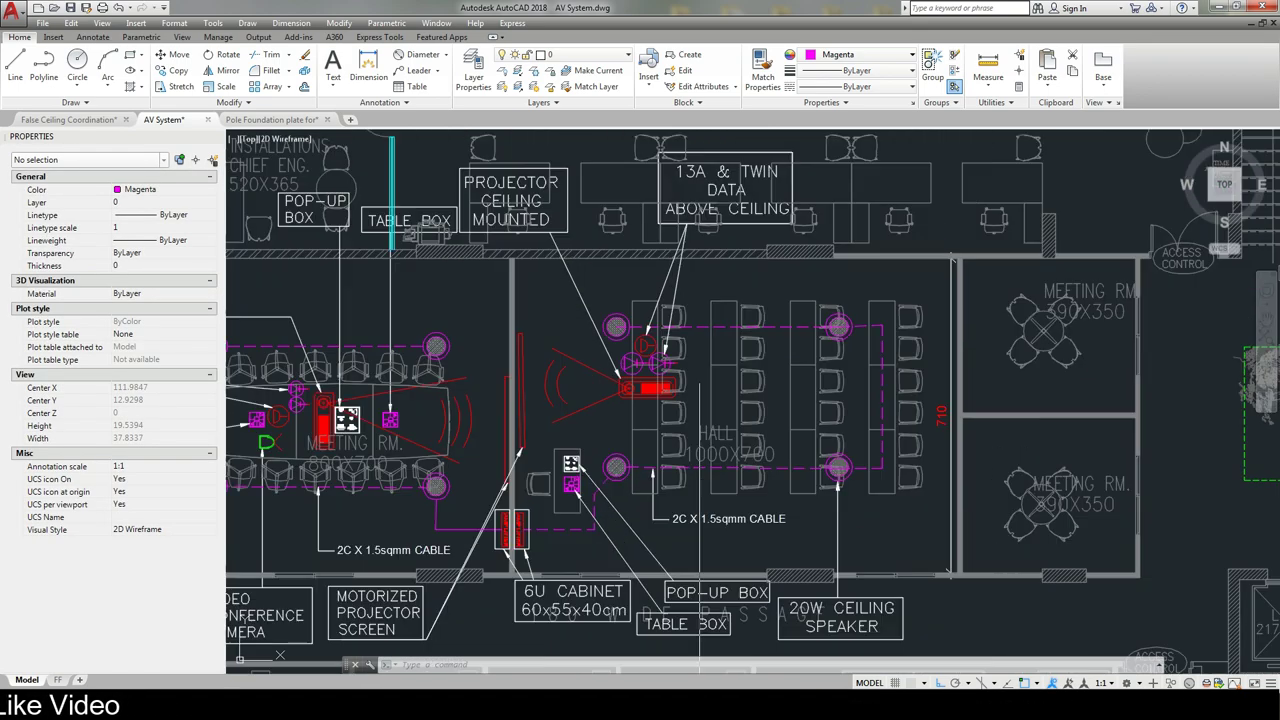
pyautogui.scroll(2, 660, 400)
pyautogui.moveTo(618, 356); pyautogui.dragTo(729, 372, button='middle')
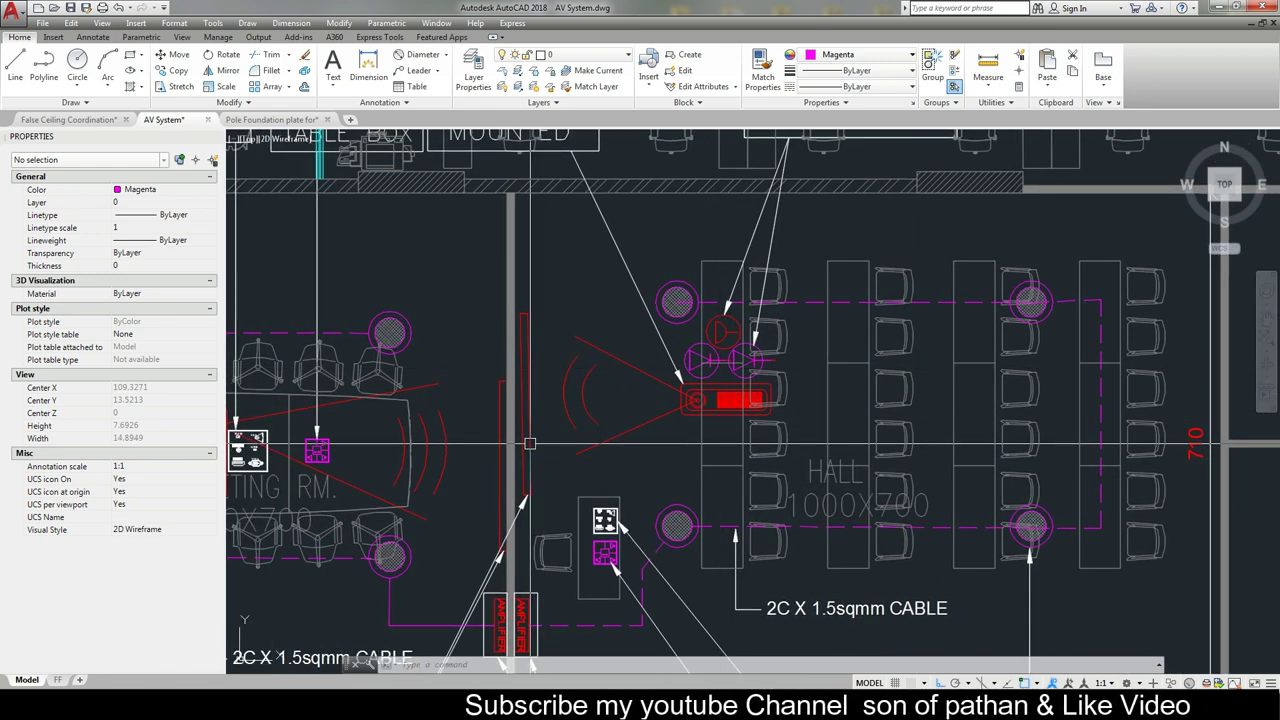
pyautogui.moveTo(611, 562); pyautogui.dragTo(641, 452, button='middle')
pyautogui.scroll(2, 645, 452)
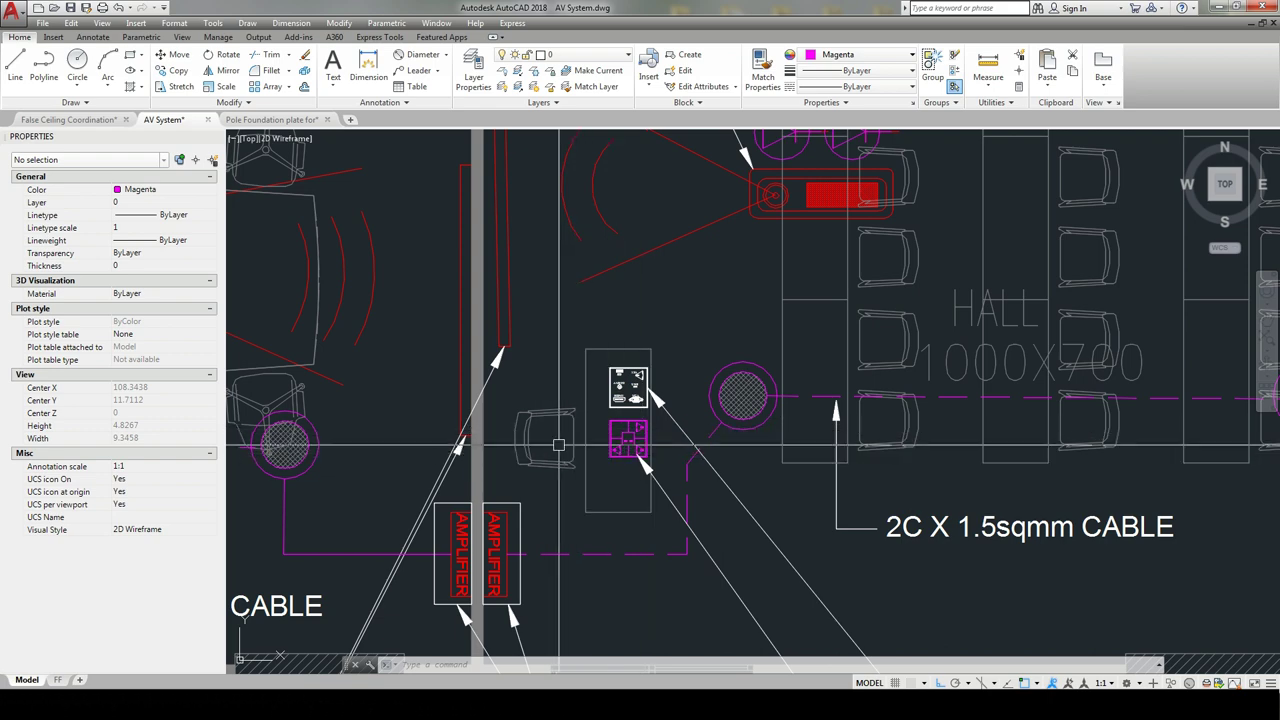
pyautogui.scroll(1, 525, 448)
pyautogui.scroll(1, 521, 451)
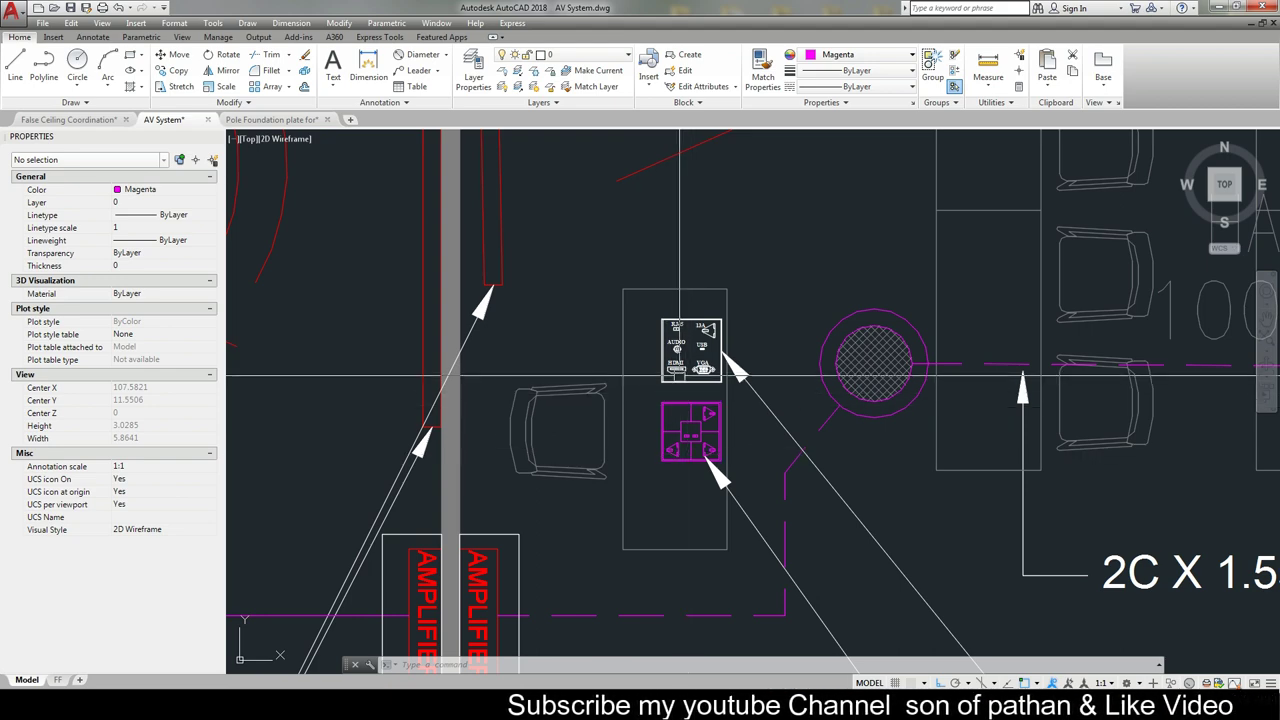
pyautogui.scroll(2, 684, 370)
# - Inspect the pop-up box's RJ45, 13A, AUDIO, USB, HDMI and VGA sockets and the magenta table box
pyautogui.moveTo(684, 372); pyautogui.dragTo(684, 412, button='middle')
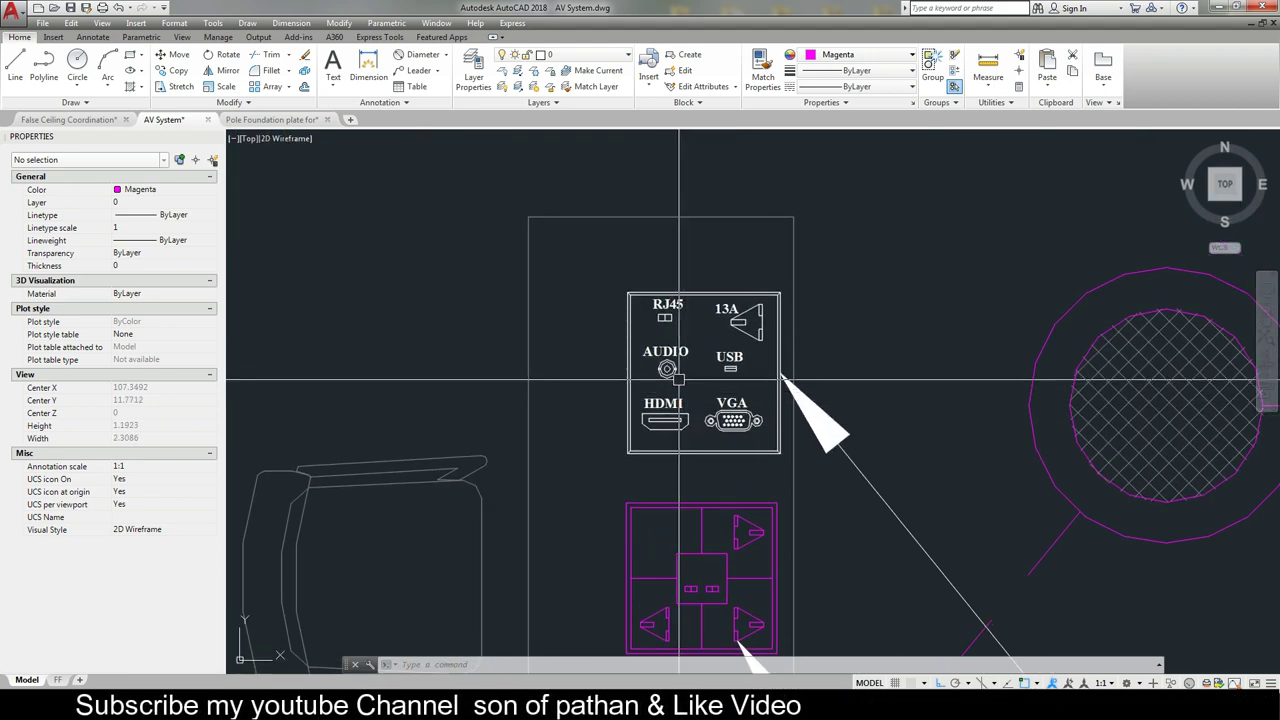
pyautogui.scroll(1, 737, 420)
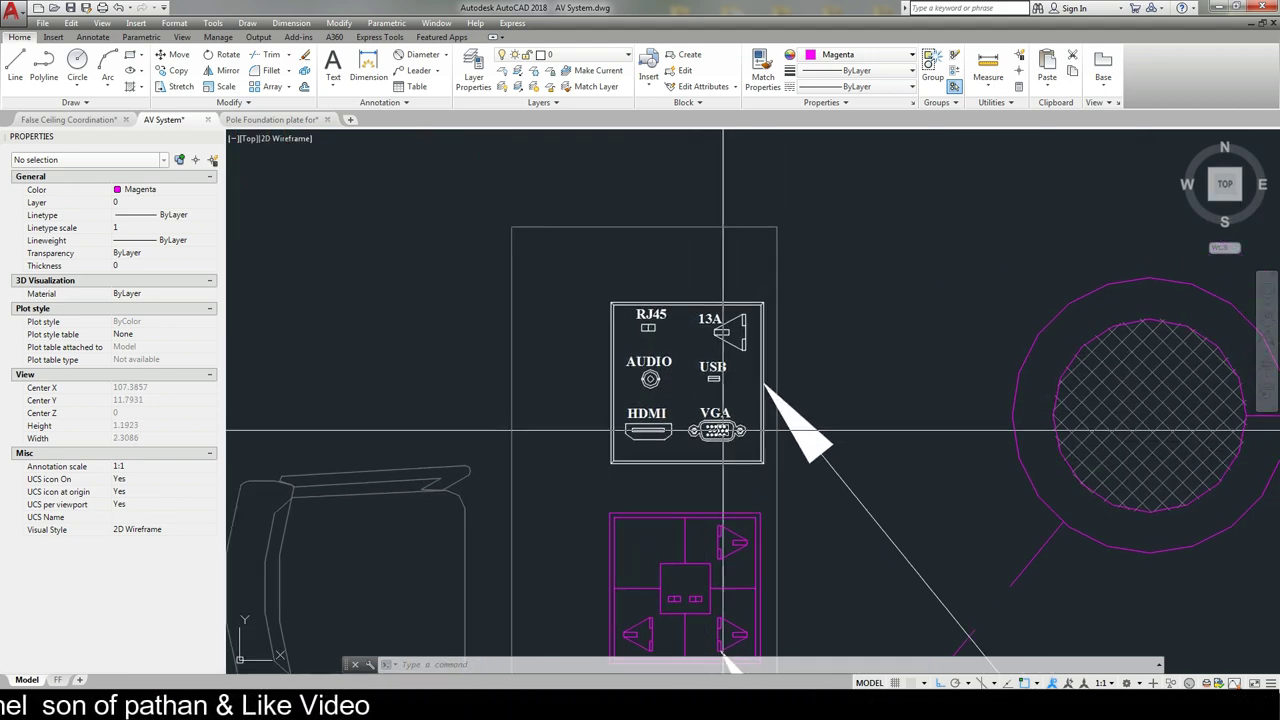
pyautogui.scroll(1, 723, 432)
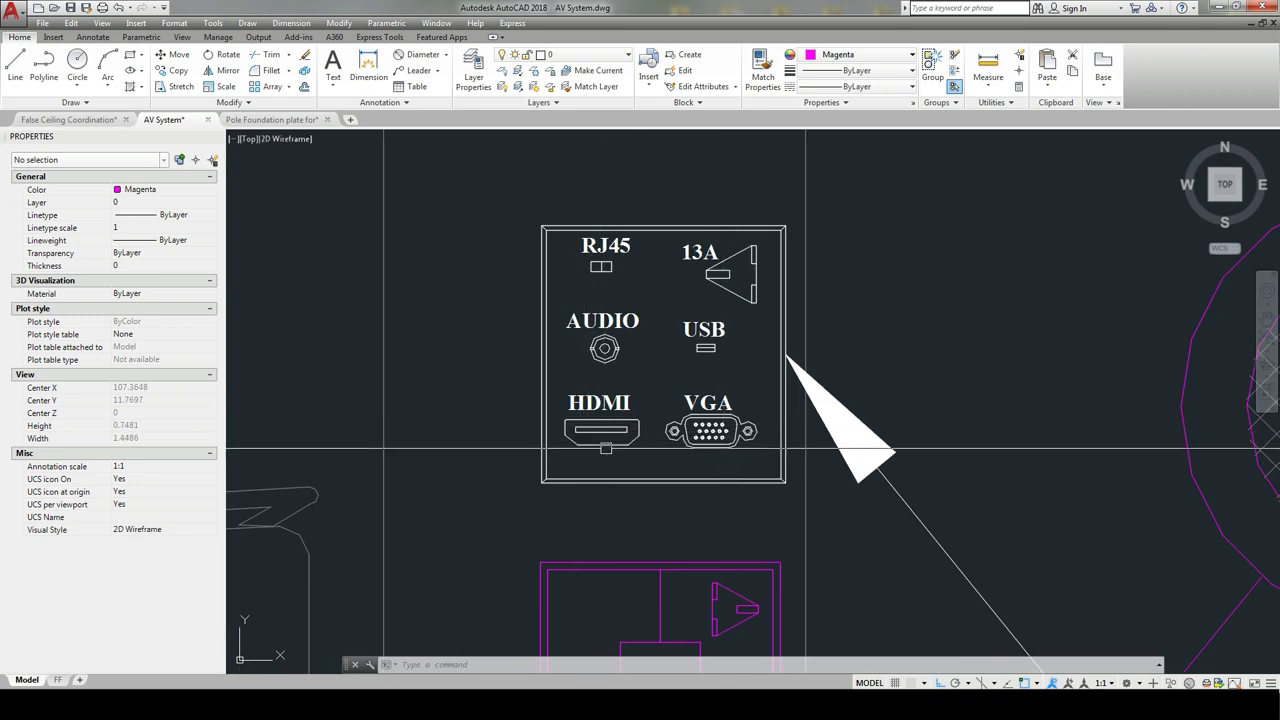
pyautogui.moveTo(599, 362); pyautogui.dragTo(602, 404, button='middle')
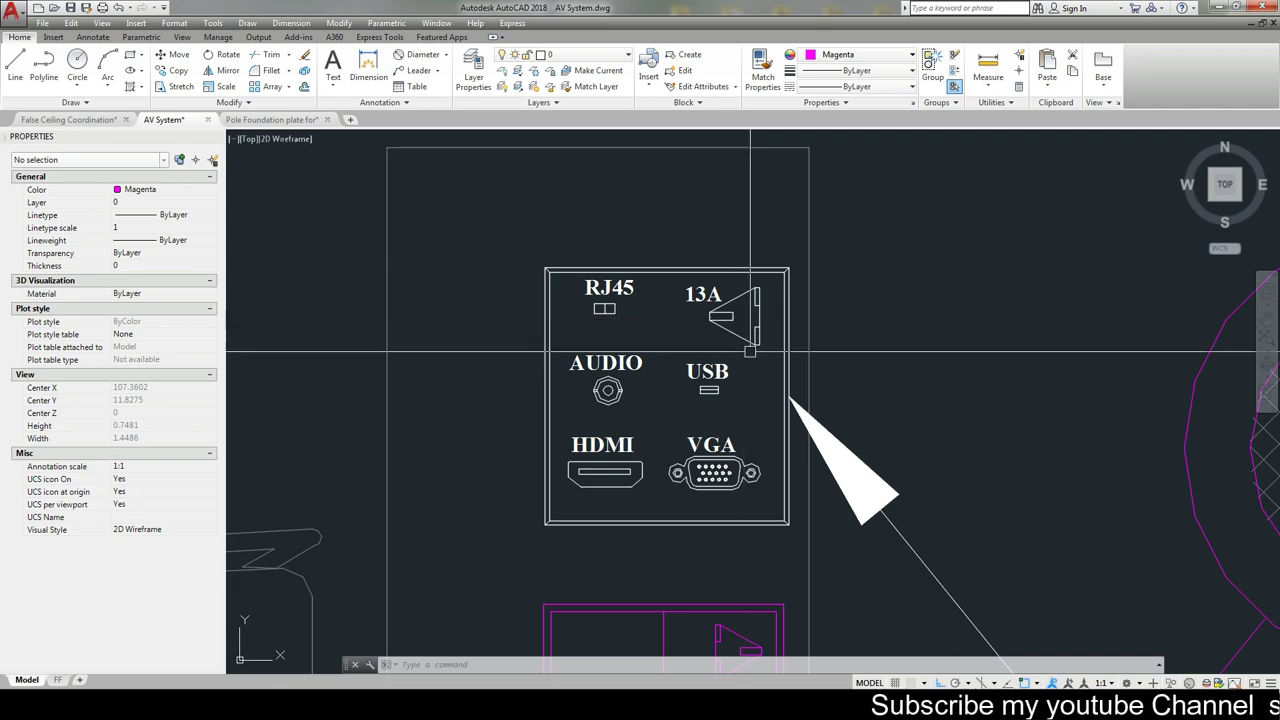
pyautogui.moveTo(760, 346); pyautogui.dragTo(747, 346, button='middle')
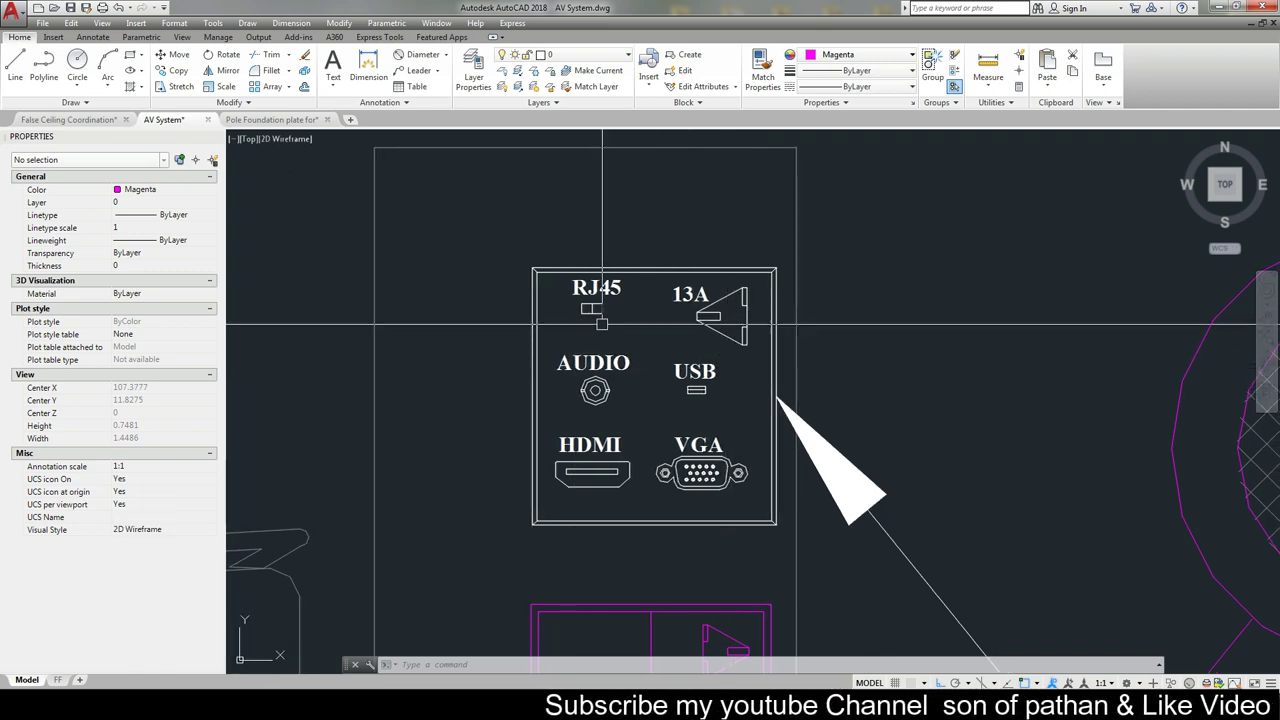
pyautogui.scroll(-6, 602, 323)
pyautogui.moveTo(648, 456); pyautogui.dragTo(634, 362, button='middle')
# - Zoom out to view the whole hall and the wiring diagram
pyautogui.scroll(-3, 615, 340)
pyautogui.scroll(7, 618, 377)
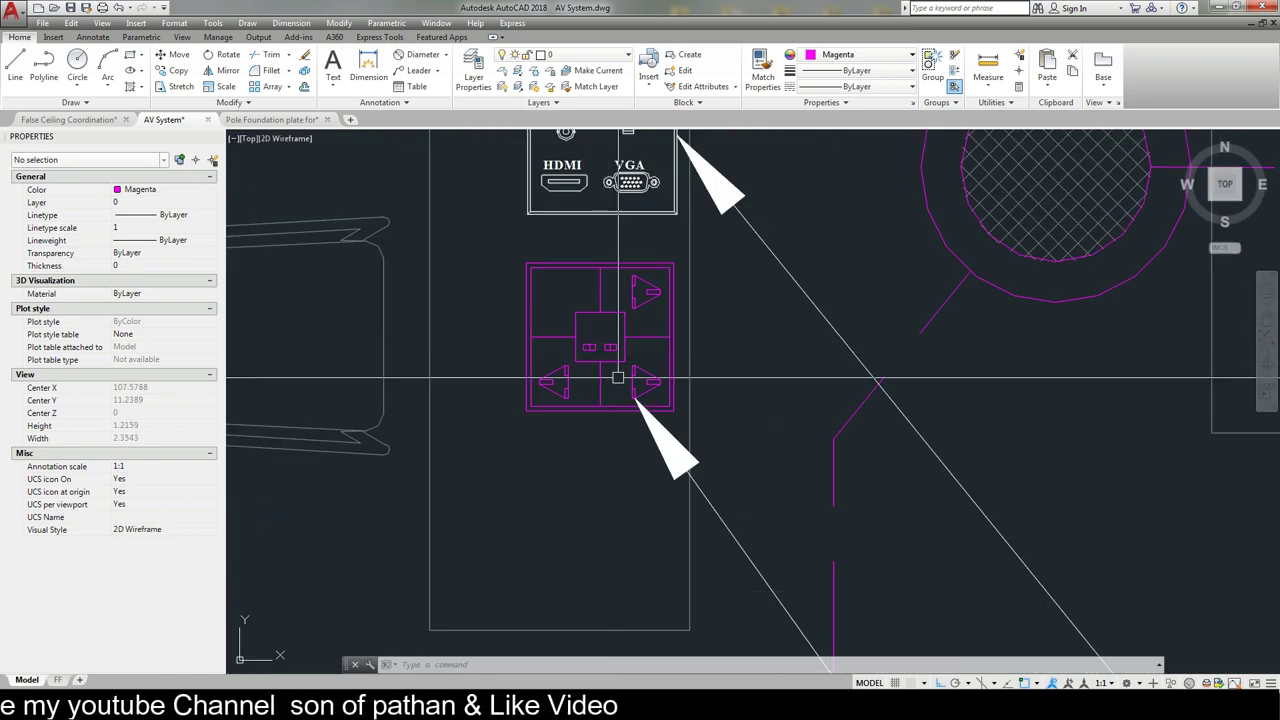
pyautogui.scroll(-6, 630, 385)
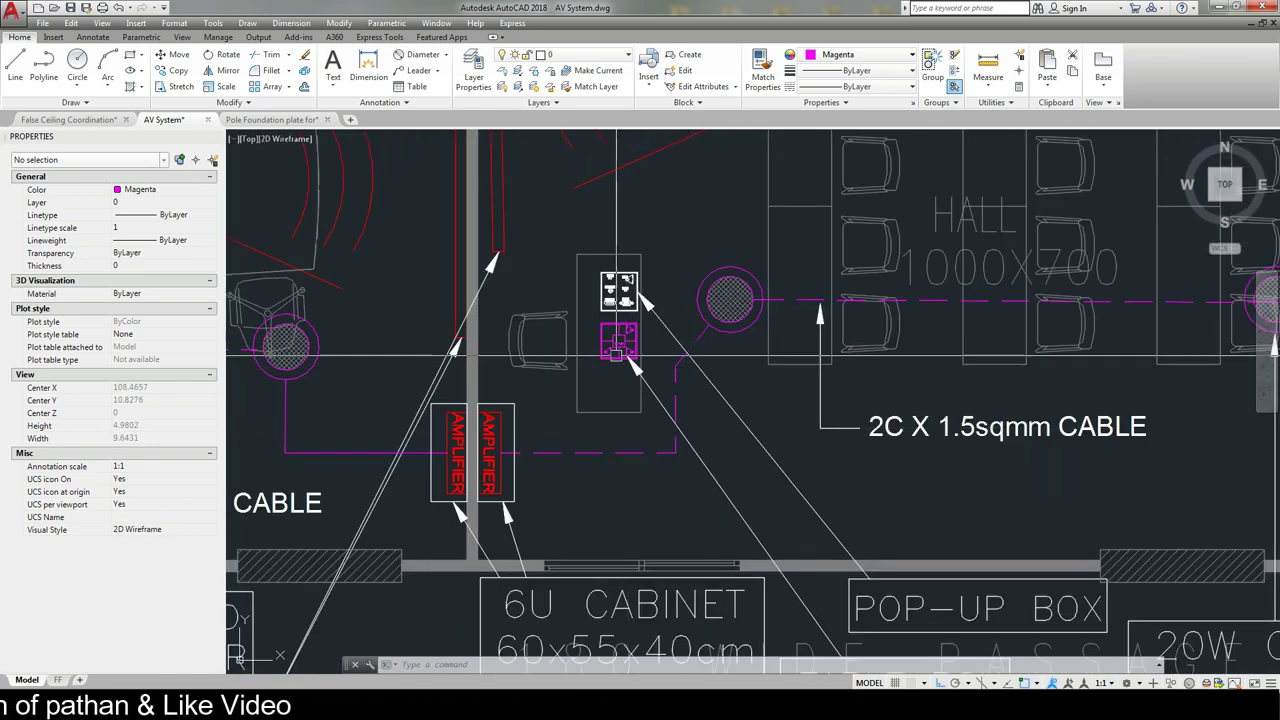
pyautogui.moveTo(616, 355); pyautogui.dragTo(585, 372, button='middle')
pyautogui.scroll(-3, 590, 400)
pyautogui.scroll(2, 556, 414)
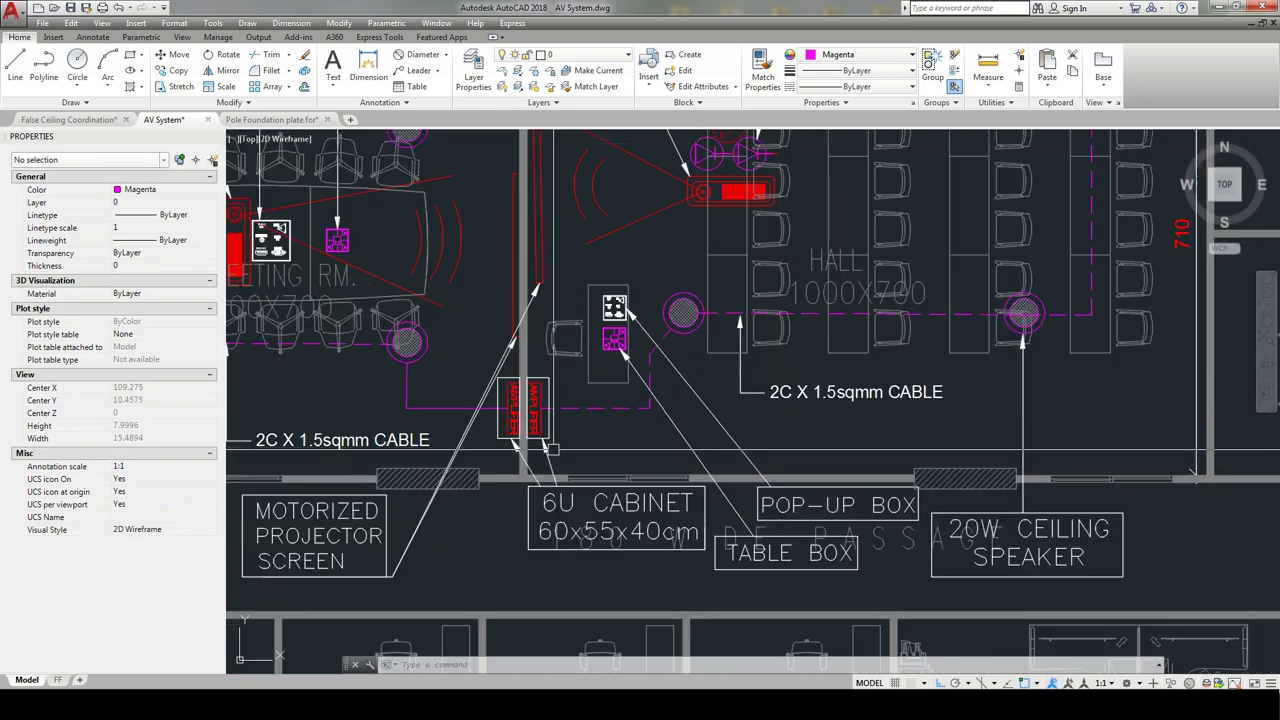
pyautogui.scroll(-3, 548, 446)
pyautogui.scroll(-4, 548, 446)
pyautogui.scroll(-5, 929, 457)
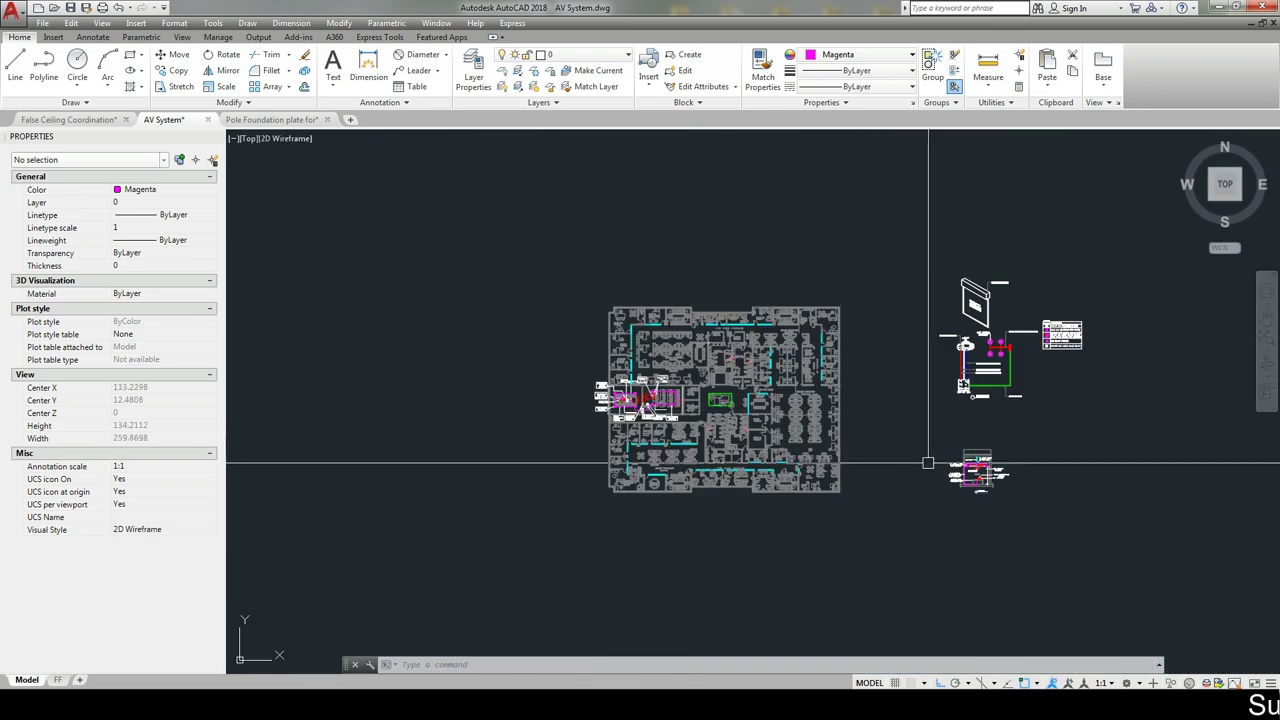
pyautogui.scroll(4, 1008, 405)
# - Move over to the SECTION detail showing the projector, camera and ceiling speaker
pyautogui.moveTo(963, 398); pyautogui.dragTo(743, 443, button='middle')
pyautogui.scroll(-2, 743, 443)
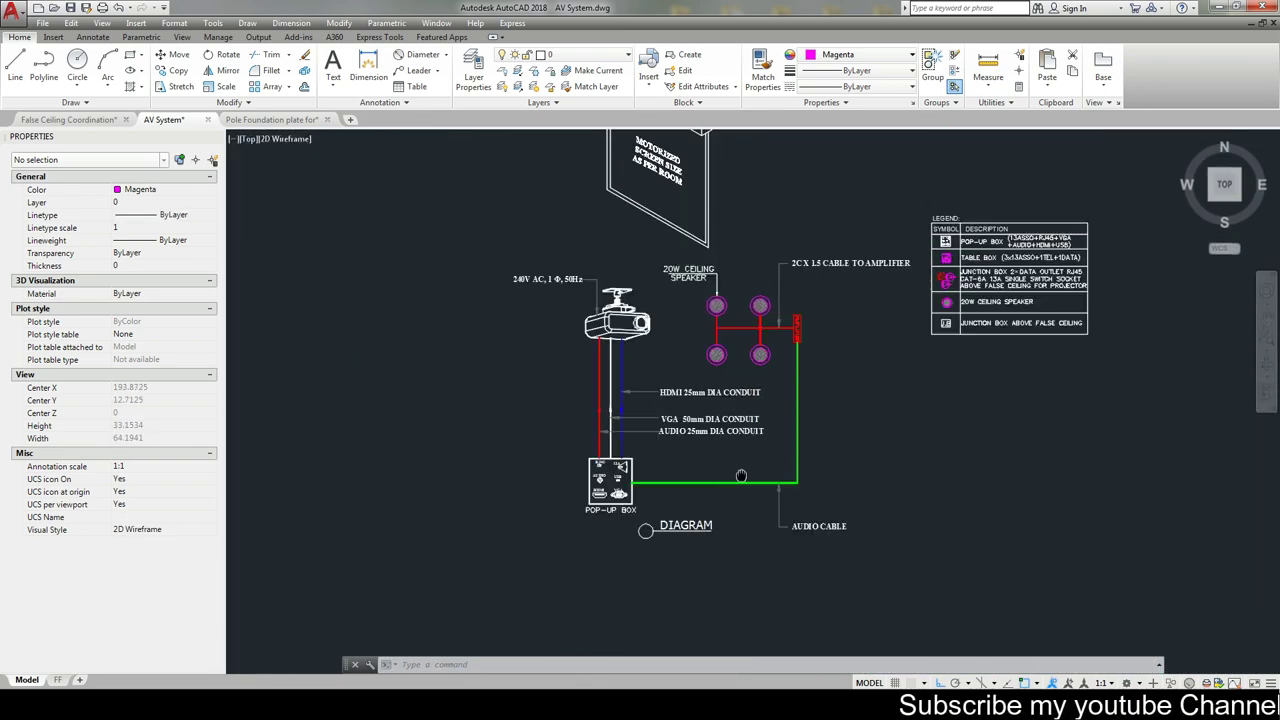
pyautogui.scroll(-1, 743, 443)
pyautogui.scroll(5, 729, 499)
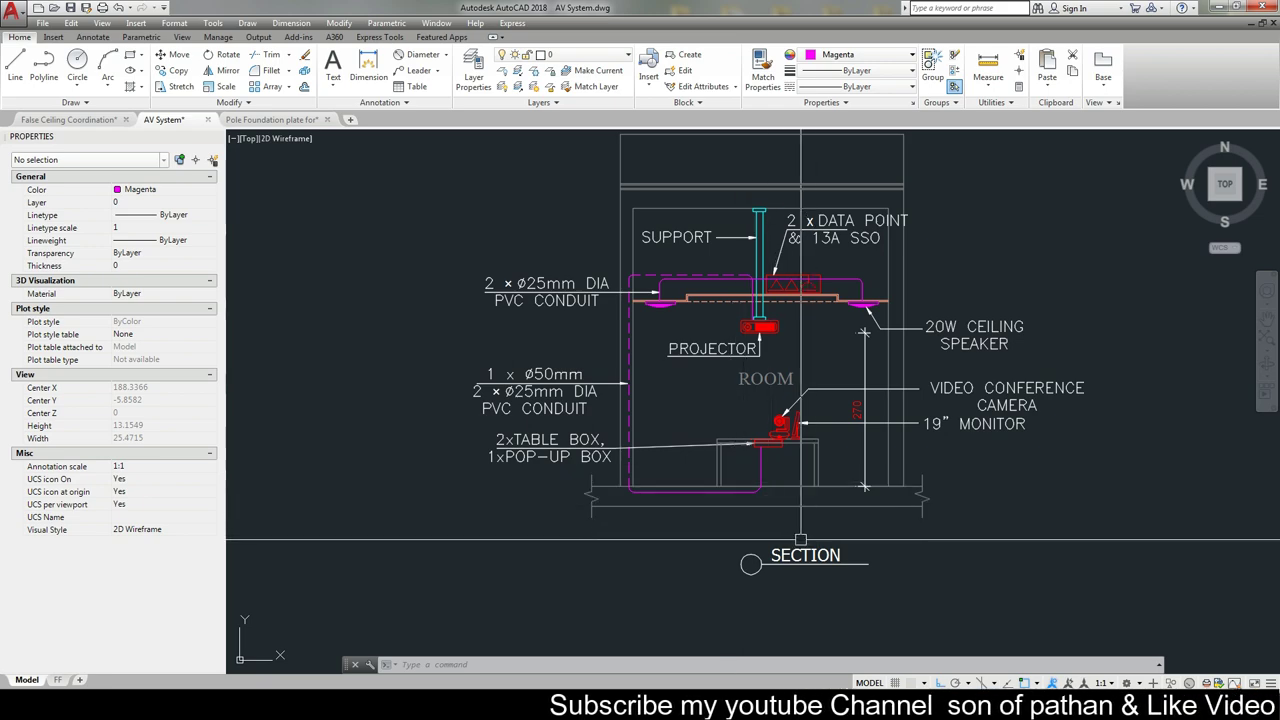
pyautogui.scroll(1, 718, 395)
pyautogui.scroll(1, 718, 395)
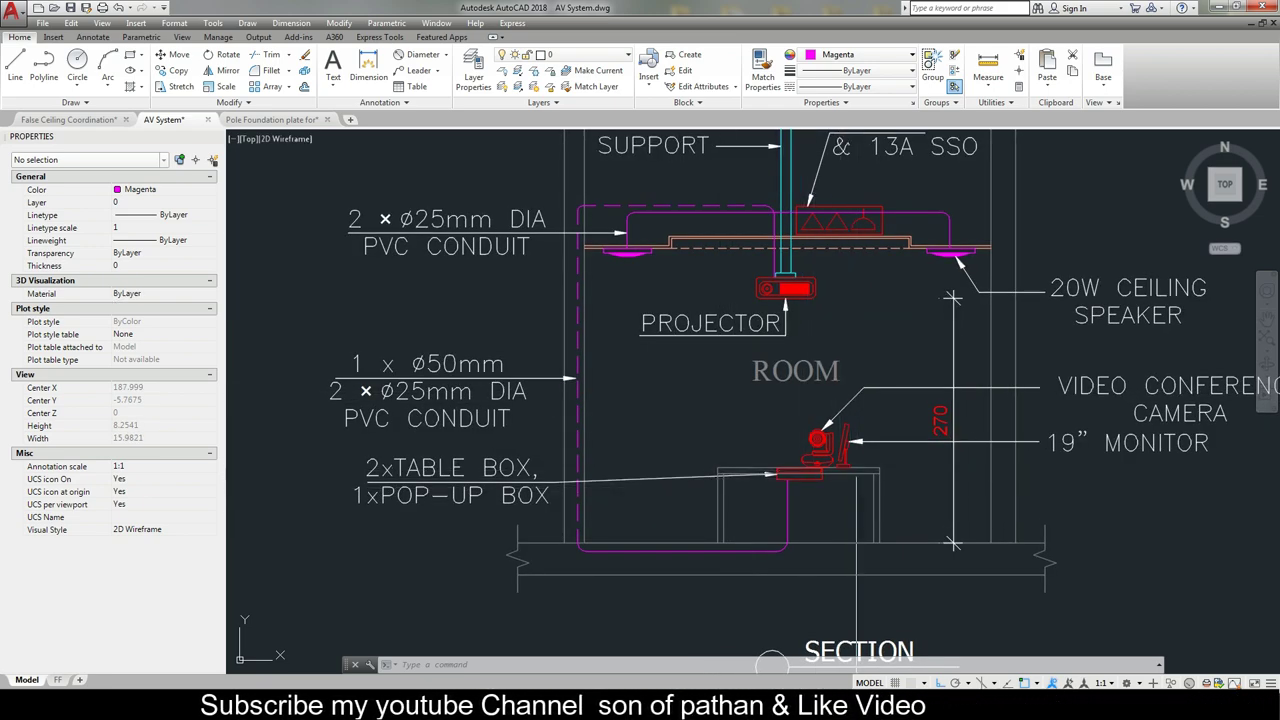
pyautogui.scroll(4, 852, 490)
pyautogui.scroll(-4, 801, 438)
pyautogui.moveTo(1129, 393); pyautogui.dragTo(1029, 398, button='middle')
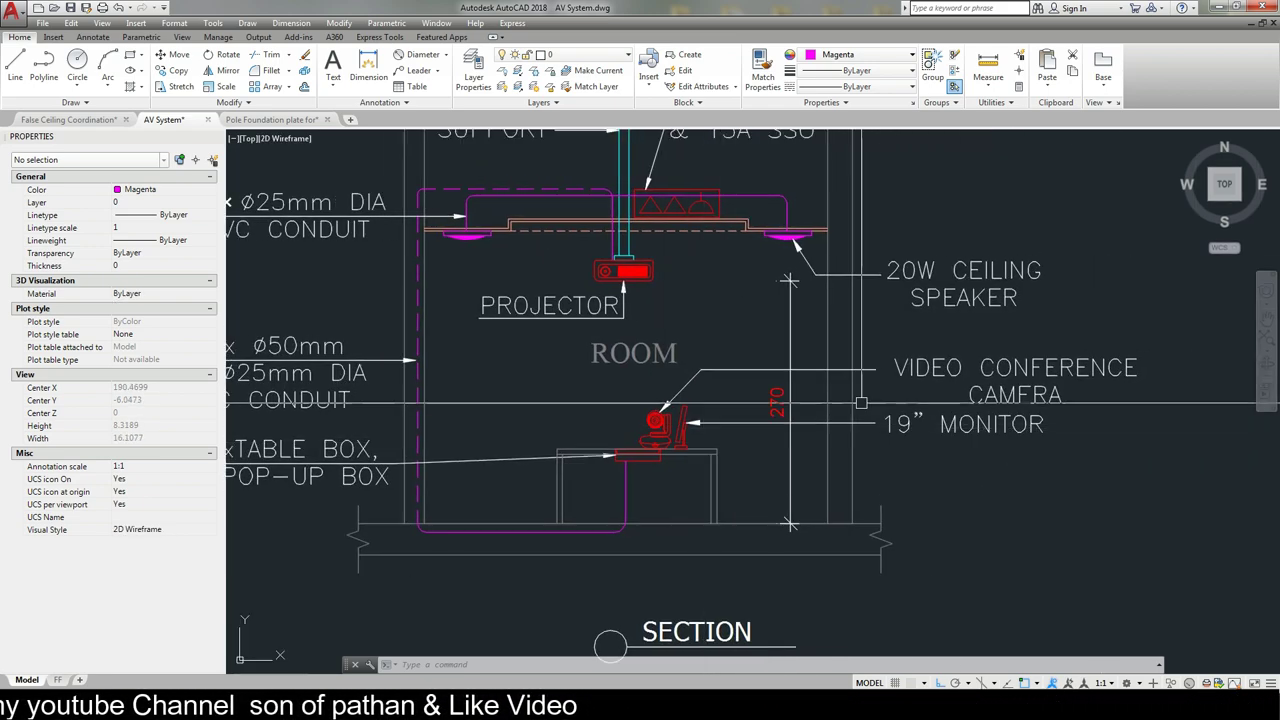
pyautogui.scroll(4, 700, 440)
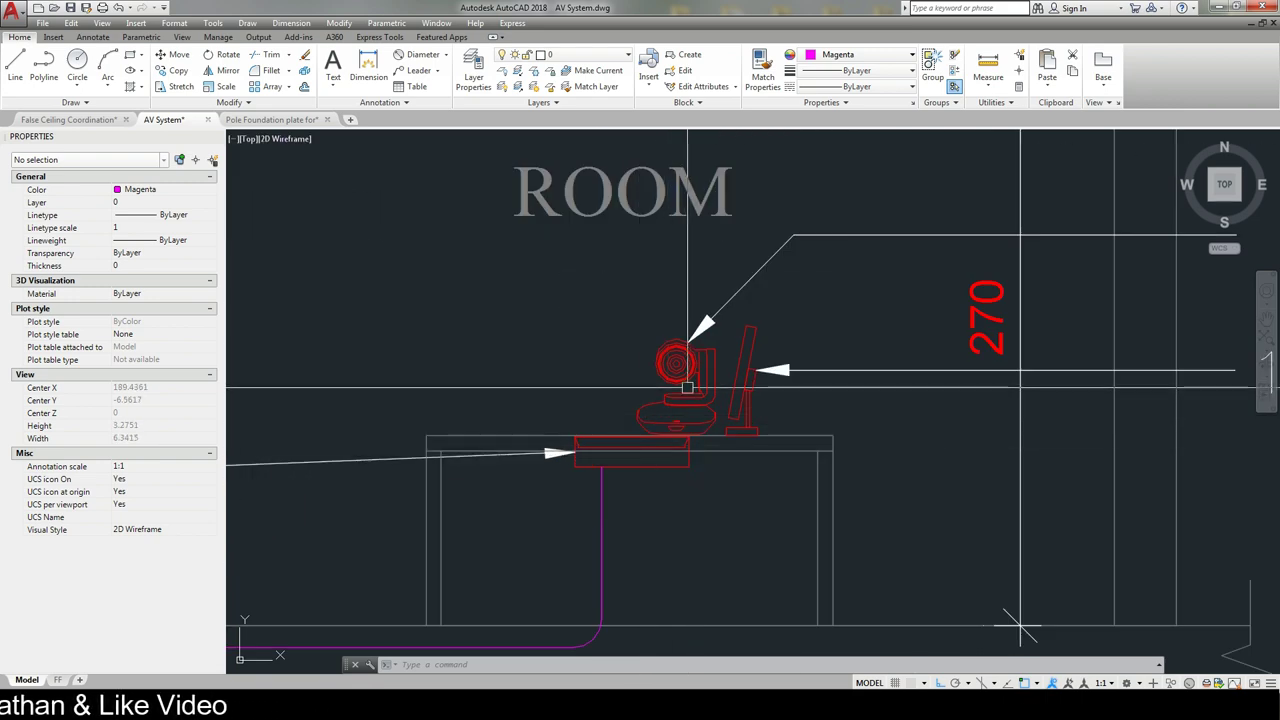
pyautogui.moveTo(1020, 627); pyautogui.dragTo(968, 527, button='middle')
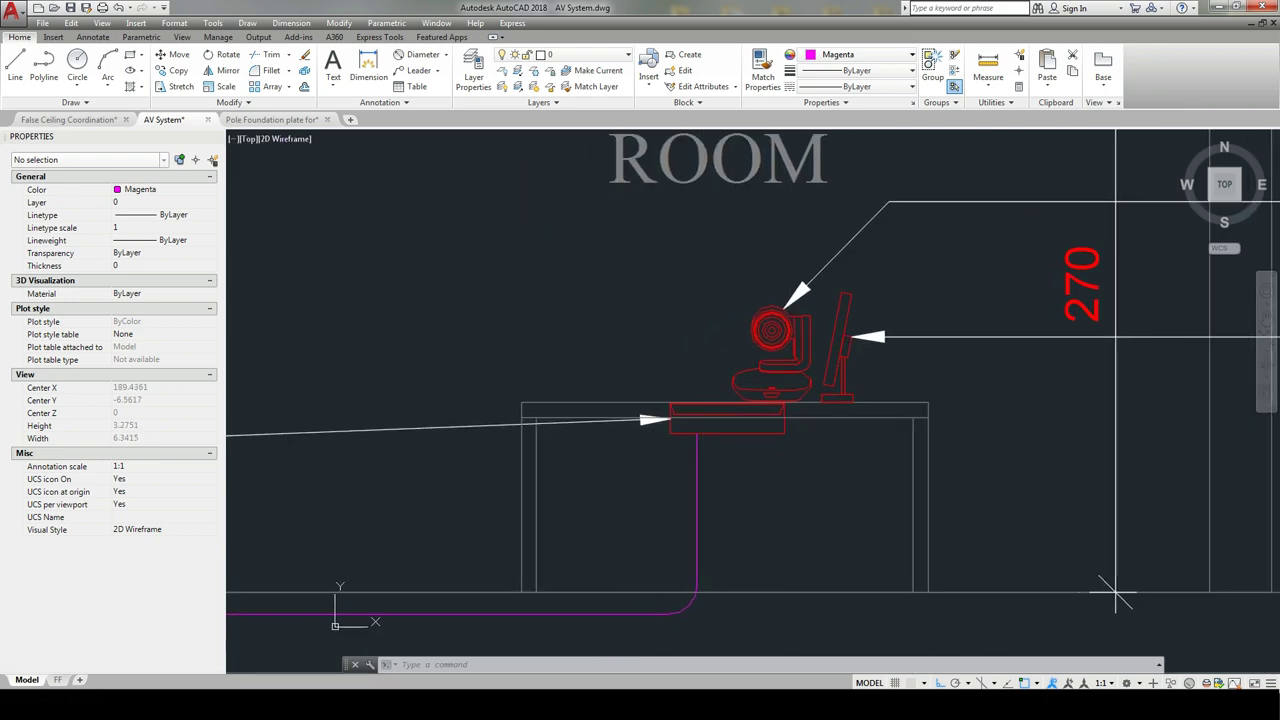
pyautogui.scroll(-2, 968, 527)
pyautogui.moveTo(703, 413); pyautogui.dragTo(766, 423, button='middle')
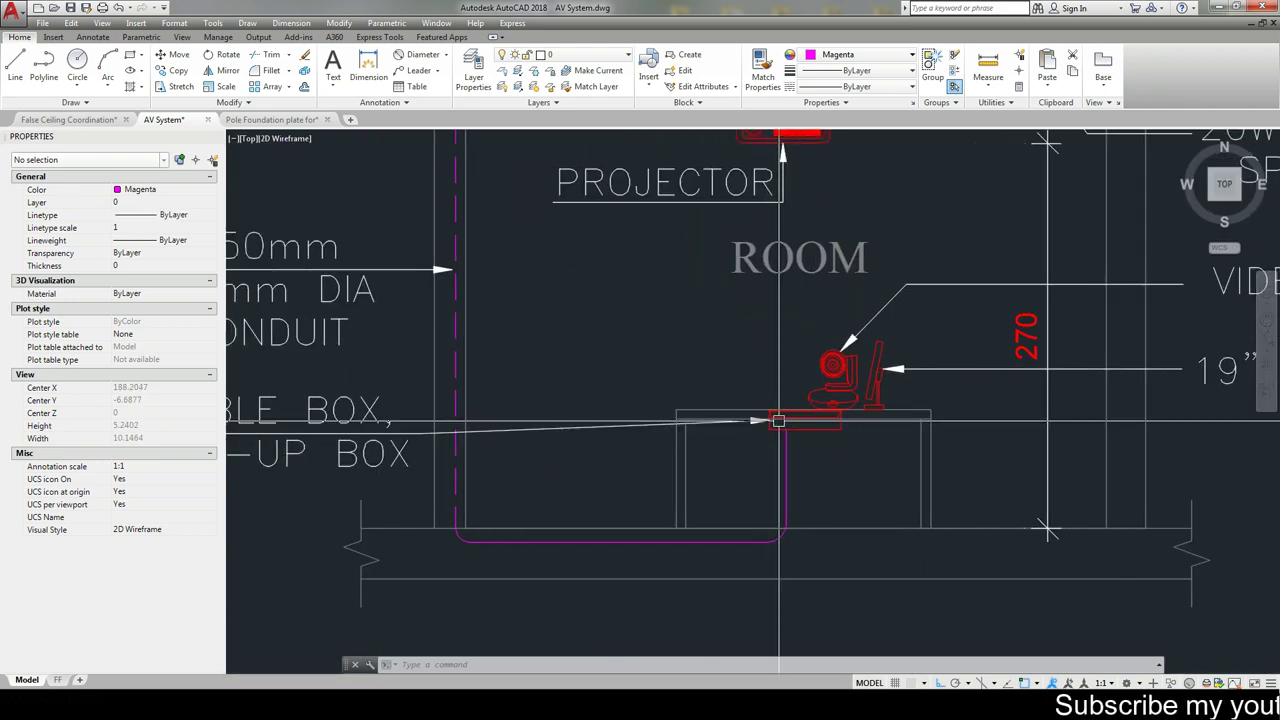
pyautogui.scroll(-2, 771, 423)
pyautogui.moveTo(533, 405); pyautogui.dragTo(587, 487, button='middle')
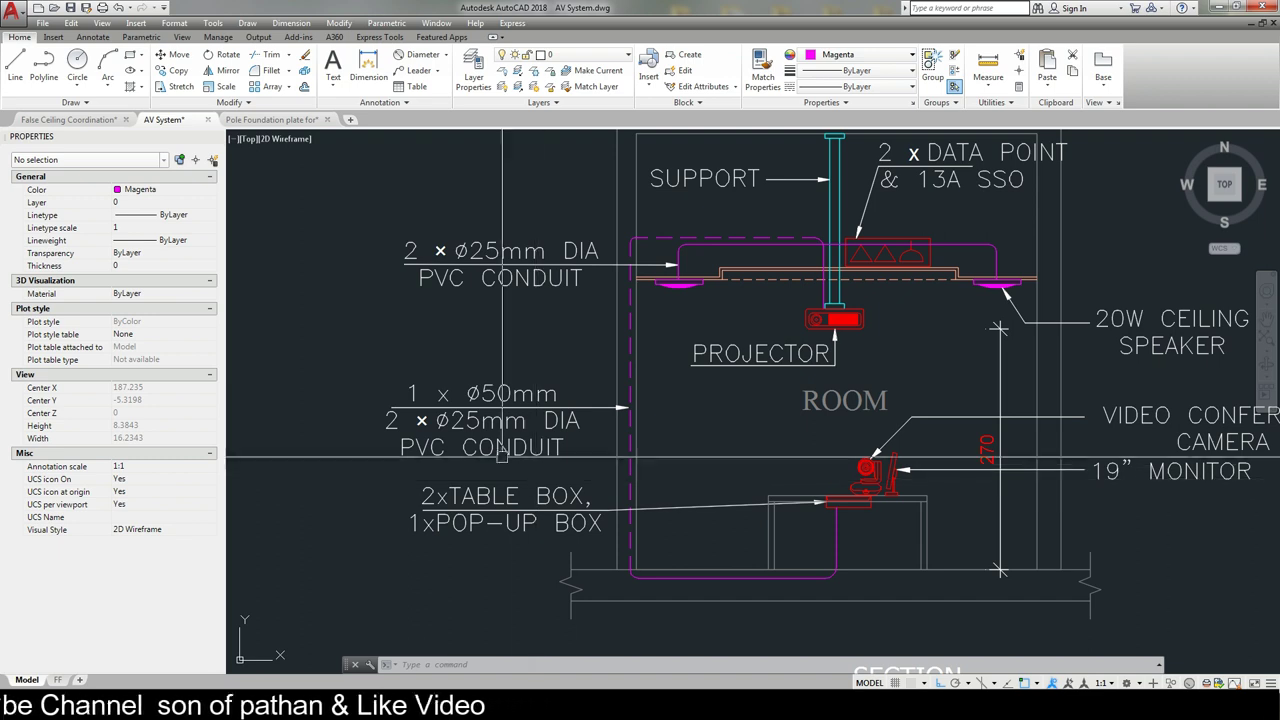
pyautogui.moveTo(581, 425); pyautogui.dragTo(569, 511, button='middle')
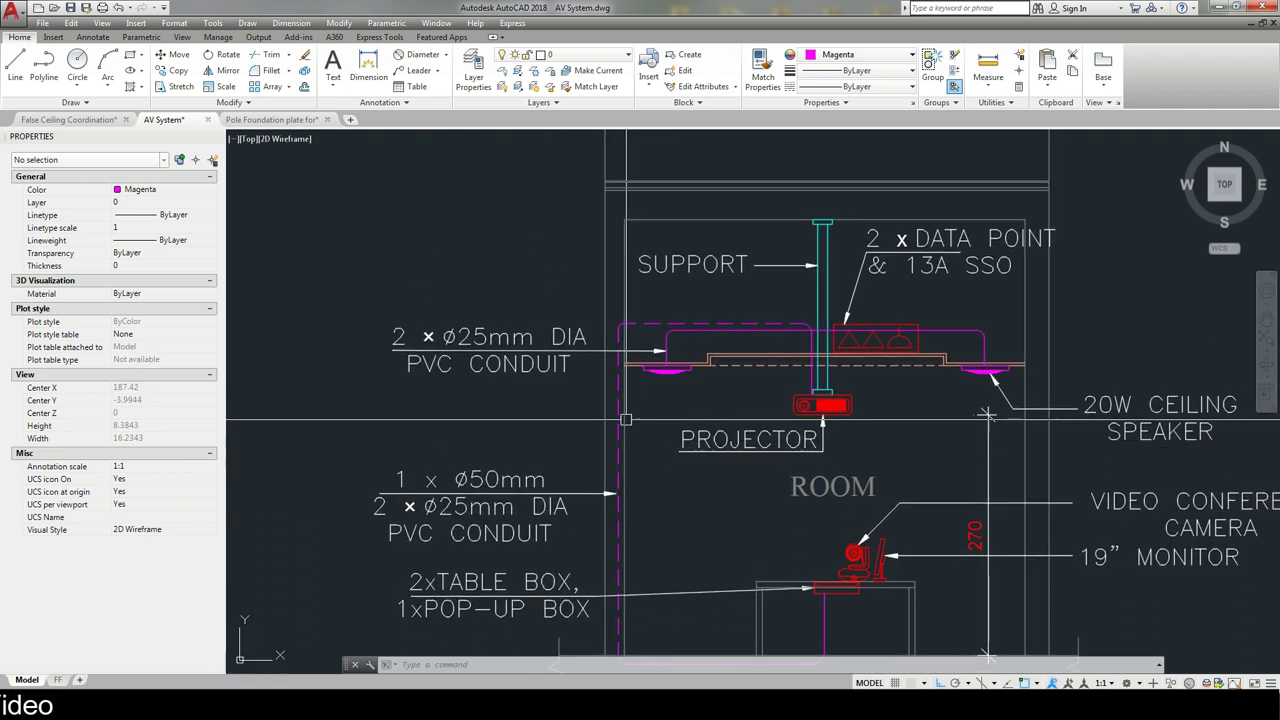
pyautogui.moveTo(649, 360); pyautogui.dragTo(619, 376, button='middle')
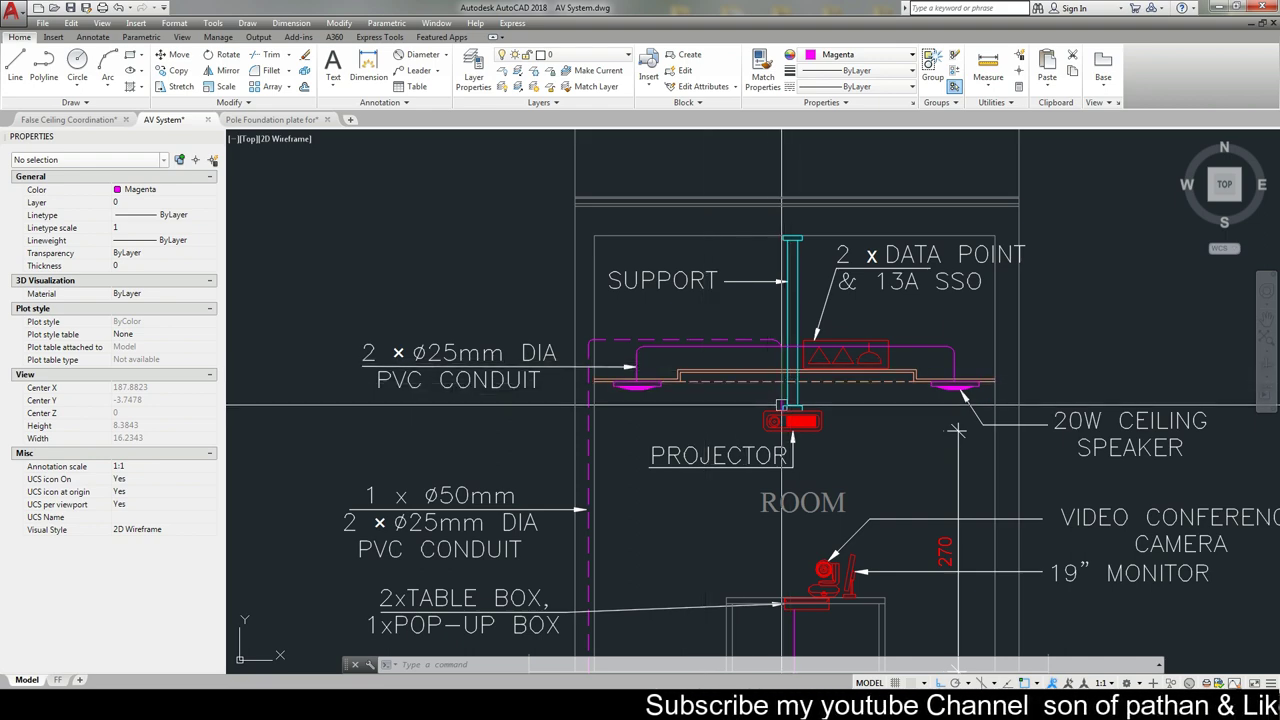
pyautogui.scroll(2, 783, 418)
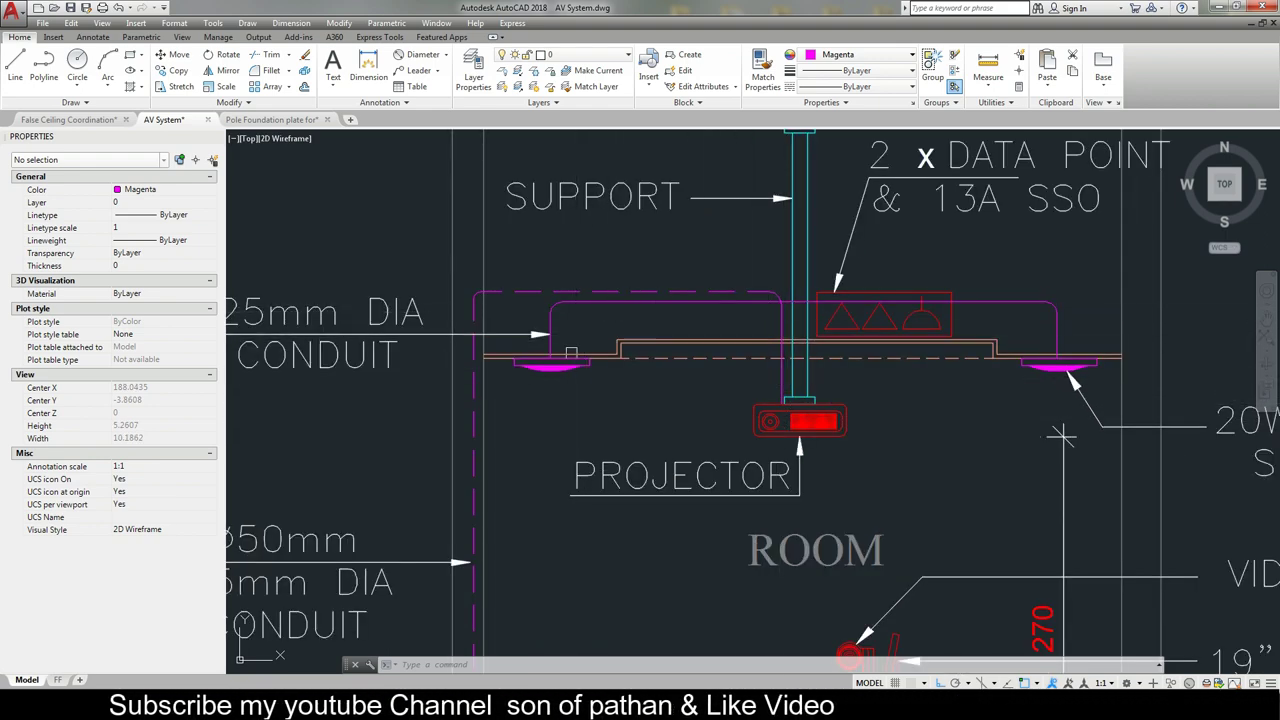
pyautogui.scroll(-2, 571, 352)
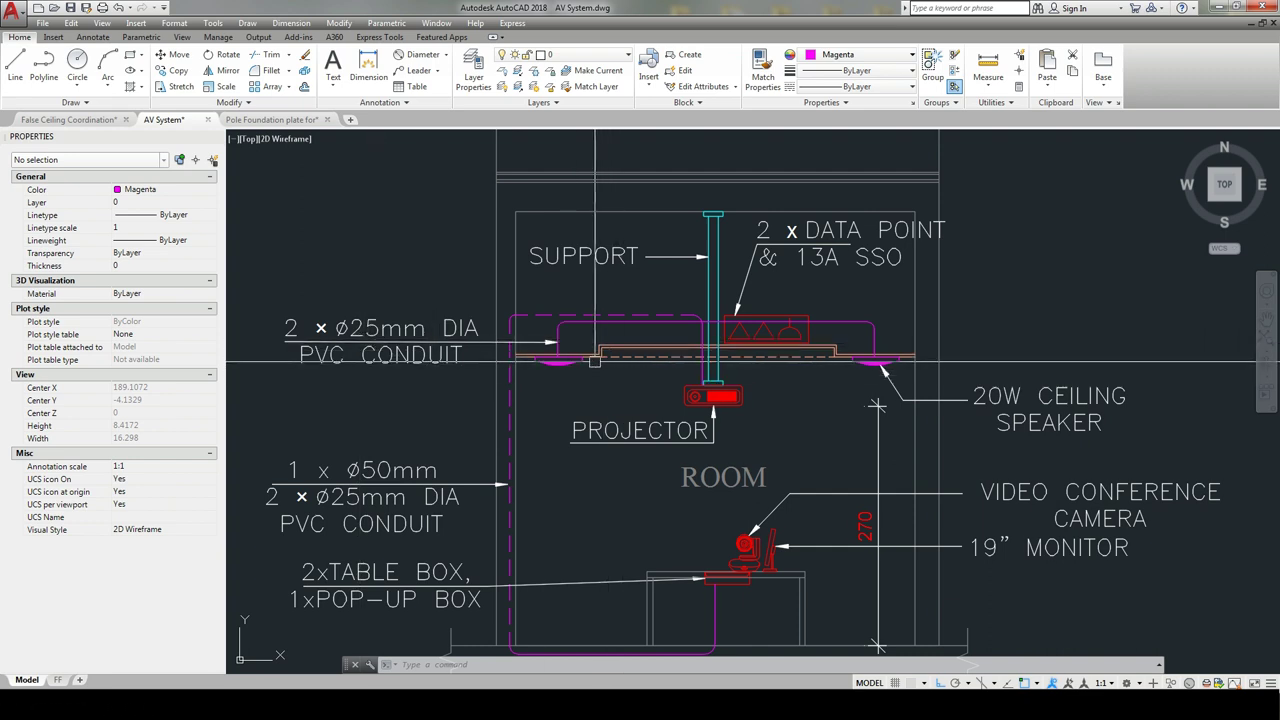
pyautogui.moveTo(595, 361); pyautogui.dragTo(600, 404, button='middle')
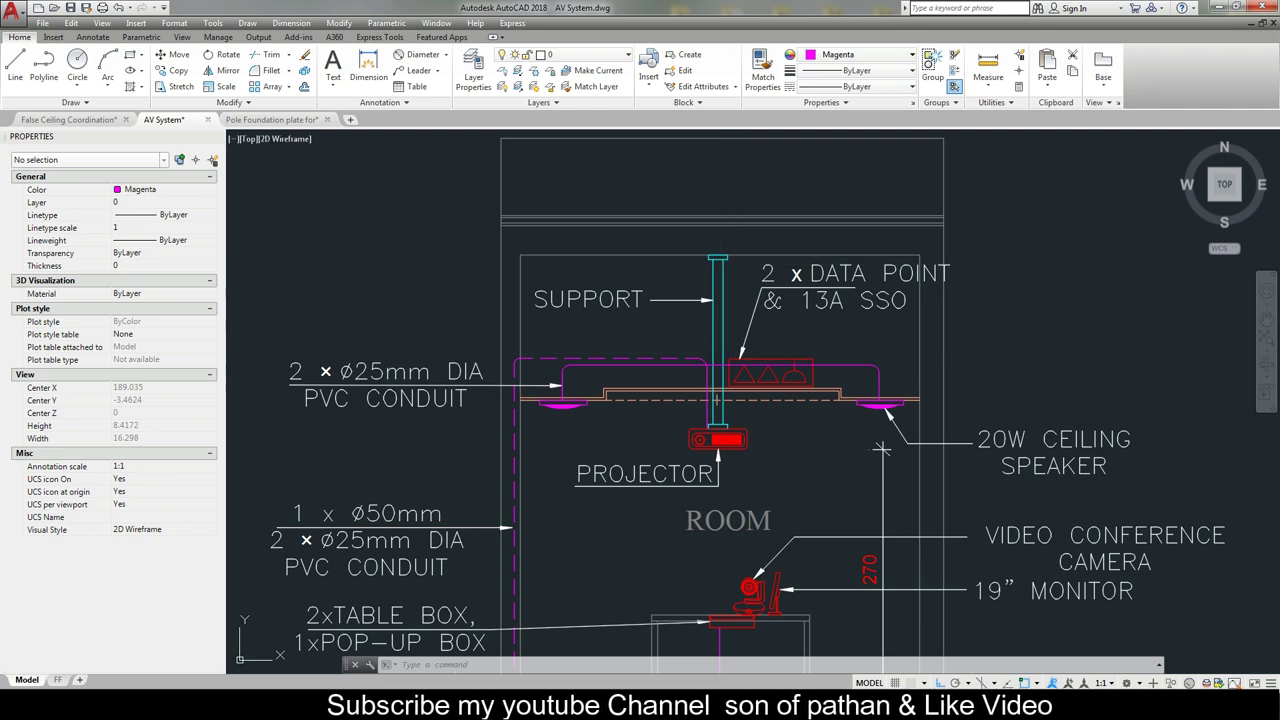
pyautogui.scroll(2, 712, 405)
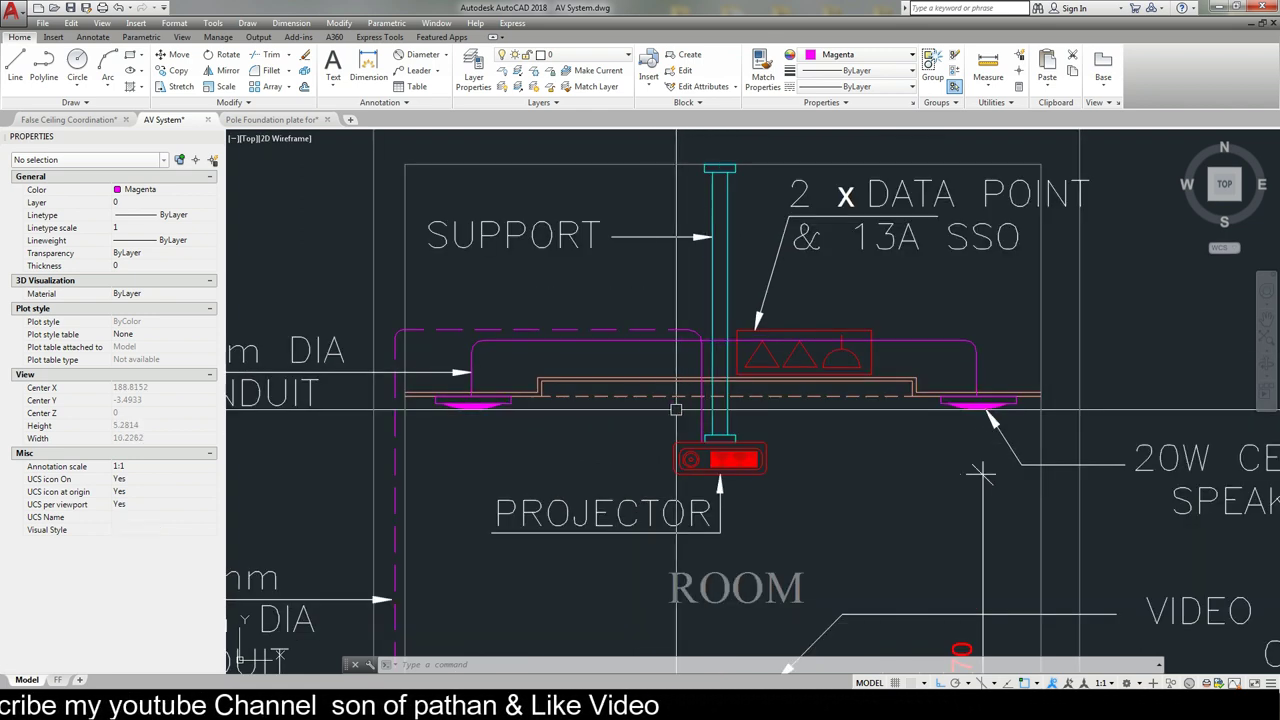
pyautogui.click(605, 398)
pyautogui.press('Escape')
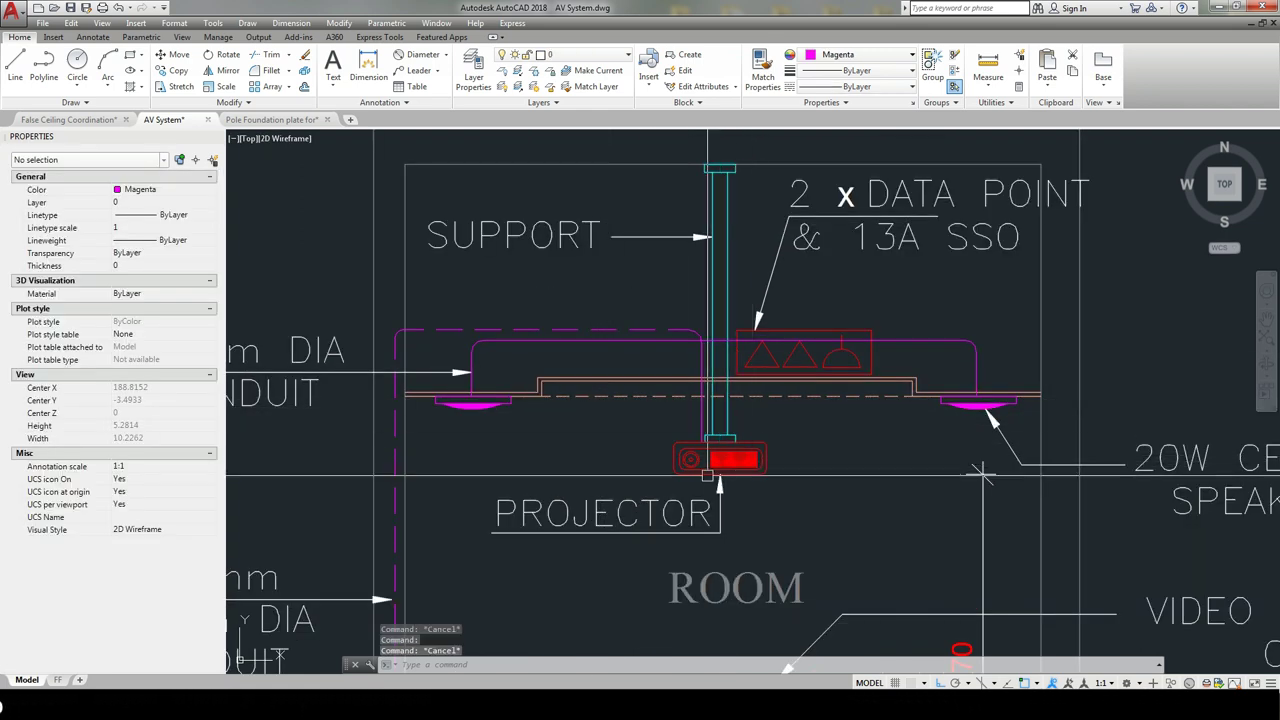
pyautogui.moveTo(703, 507); pyautogui.dragTo(710, 320, button='middle')
pyautogui.scroll(-4, 714, 365)
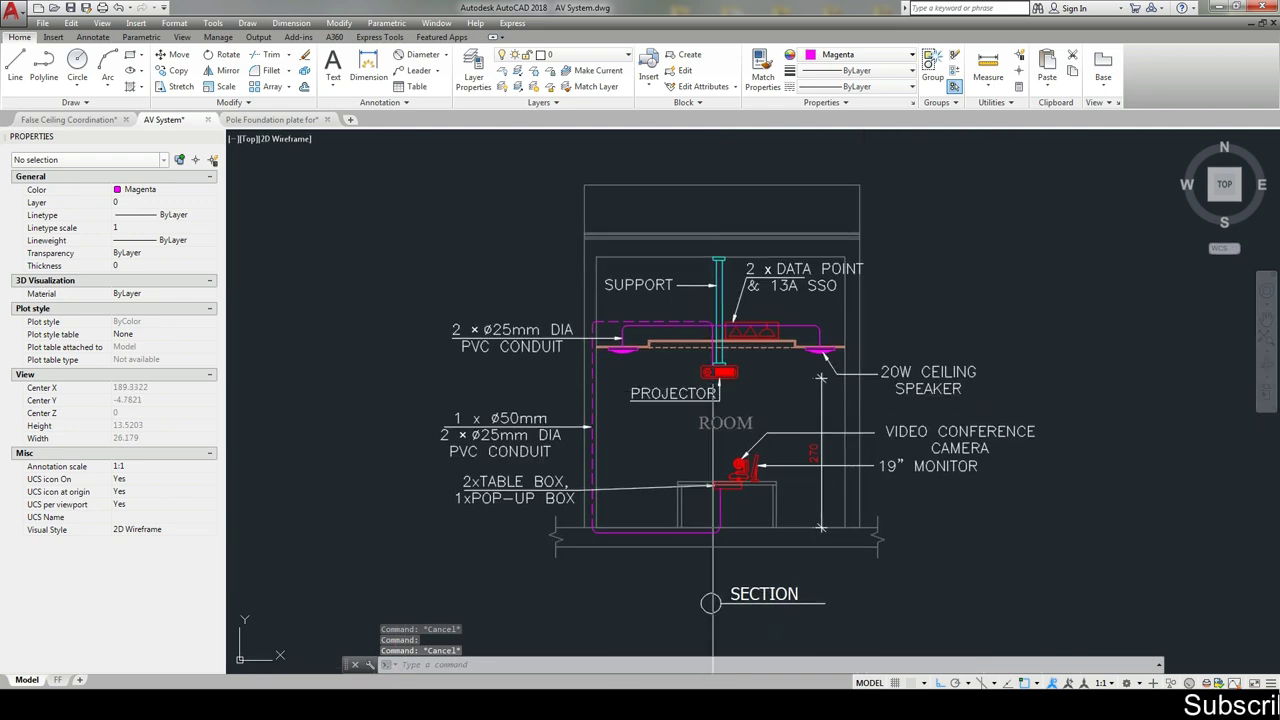
pyautogui.scroll(2, 716, 383)
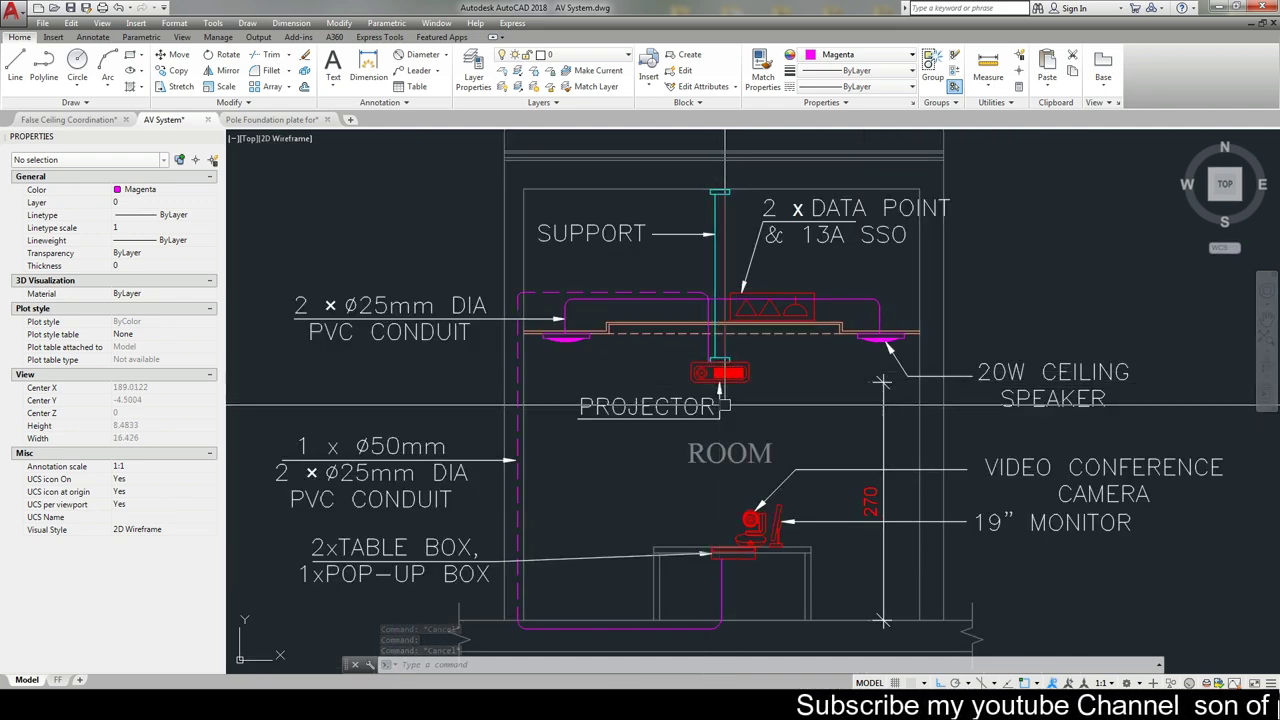
pyautogui.moveTo(725, 405); pyautogui.dragTo(637, 440, button='middle')
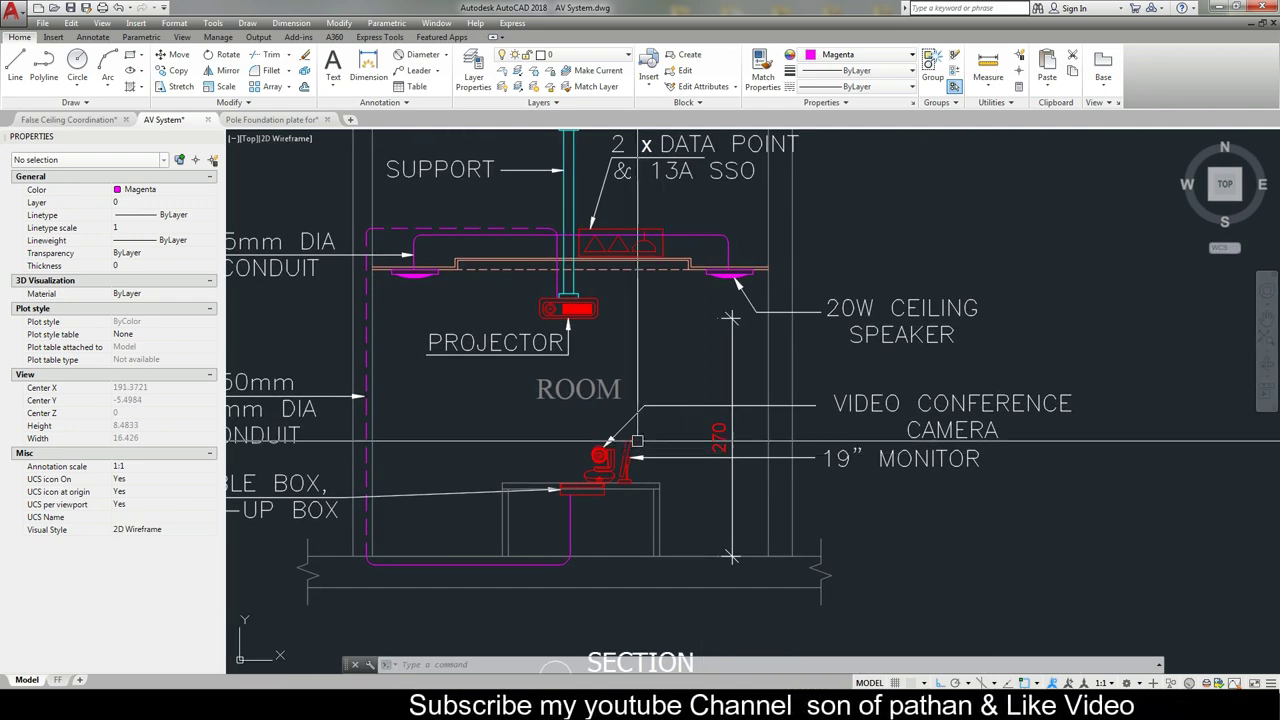
pyautogui.scroll(-1, 637, 440)
pyautogui.scroll(-2, 660, 444)
pyautogui.scroll(-1, 683, 447)
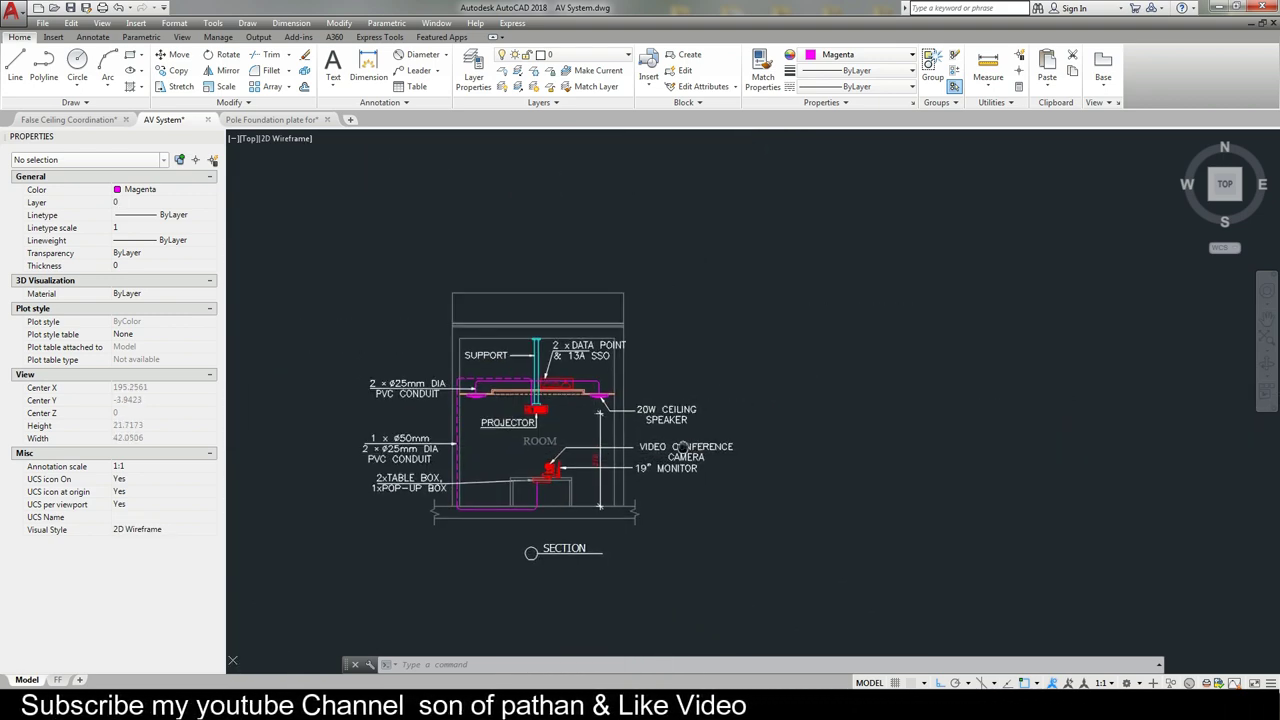
pyautogui.scroll(-4, 683, 447)
pyautogui.moveTo(624, 129); pyautogui.dragTo(698, 431, button='middle')
pyautogui.scroll(1, 664, 329)
pyautogui.scroll(1, 664, 329)
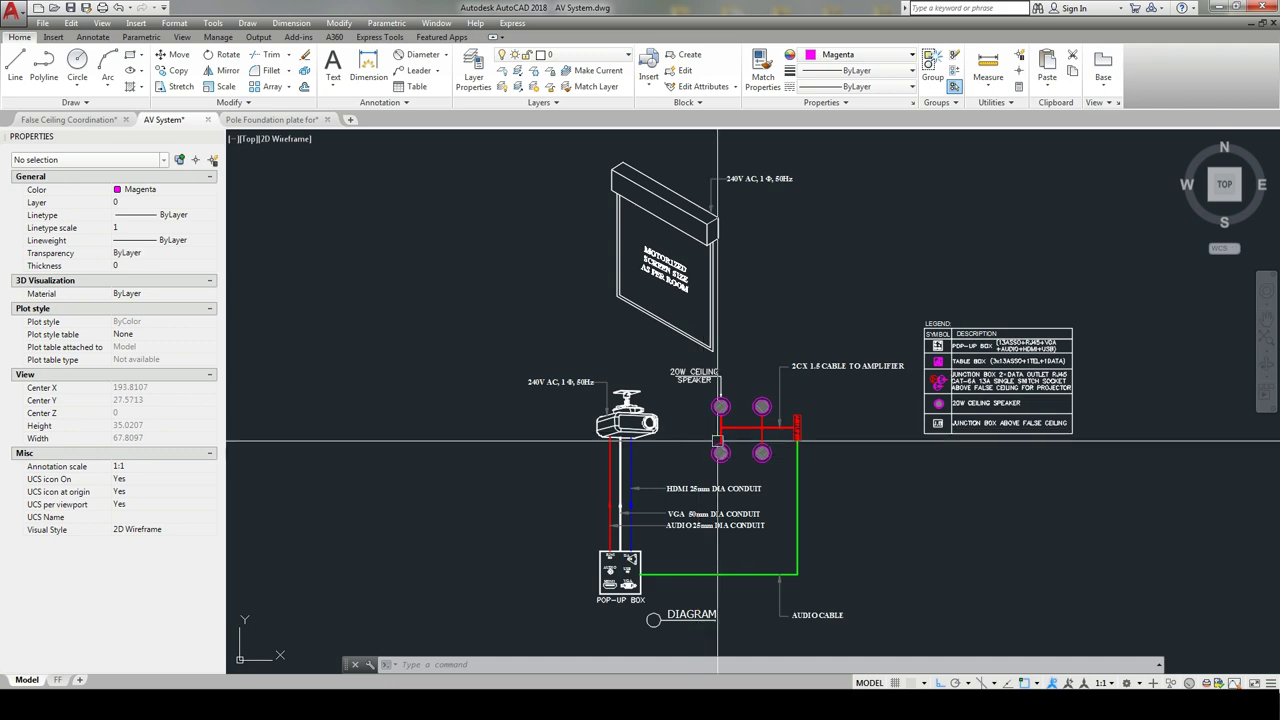
pyautogui.moveTo(791, 433); pyautogui.dragTo(817, 419, button='middle')
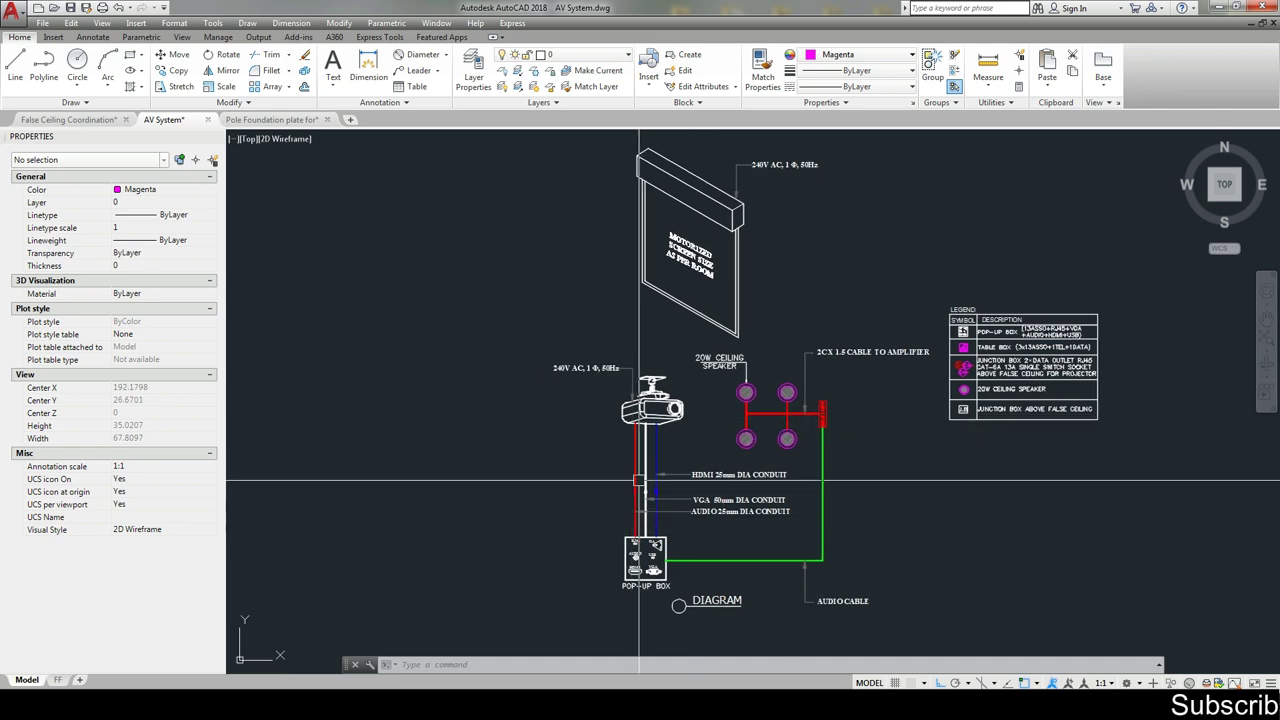
pyautogui.scroll(2, 658, 418)
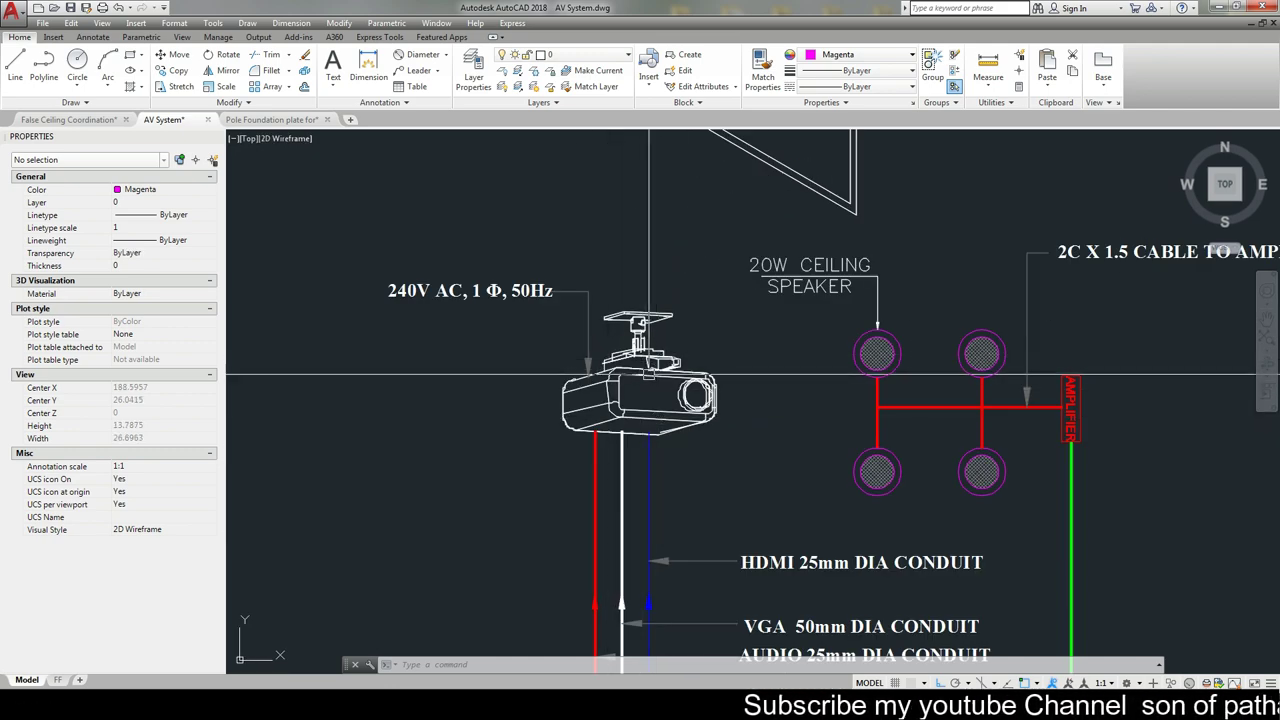
pyautogui.scroll(-1, 561, 364)
pyautogui.moveTo(677, 537); pyautogui.dragTo(689, 489, button='middle')
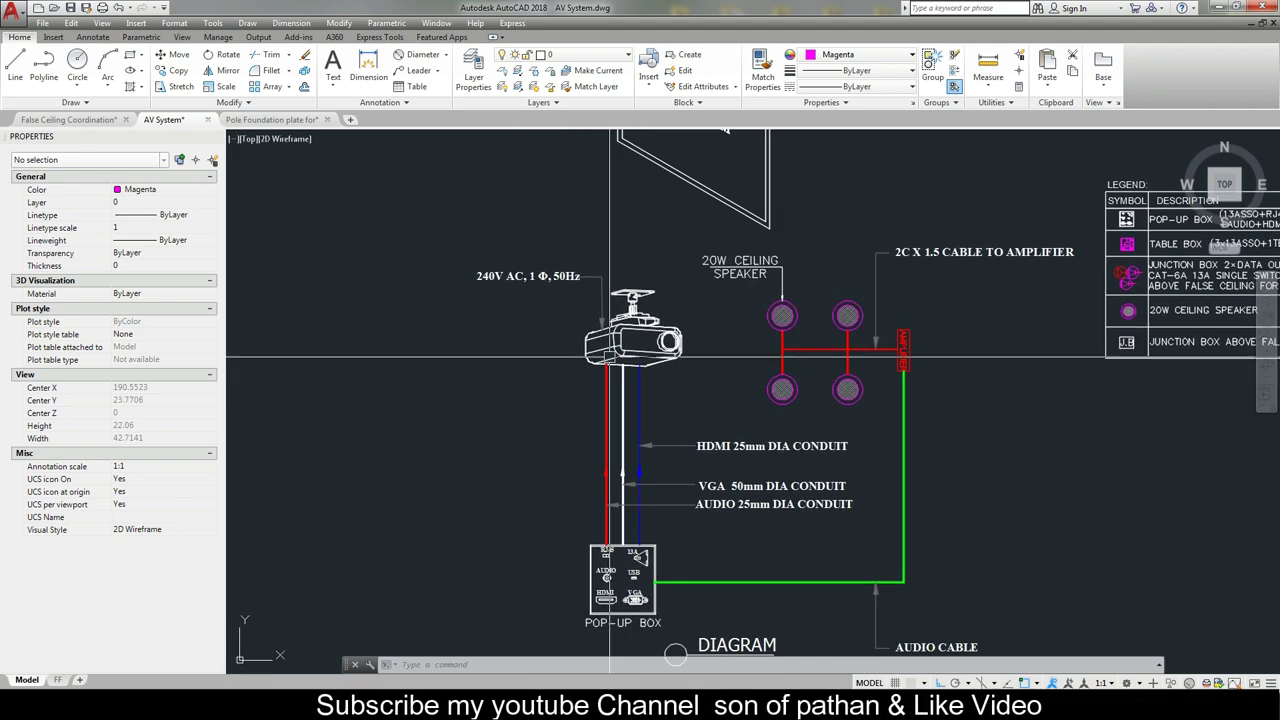
pyautogui.scroll(1, 689, 489)
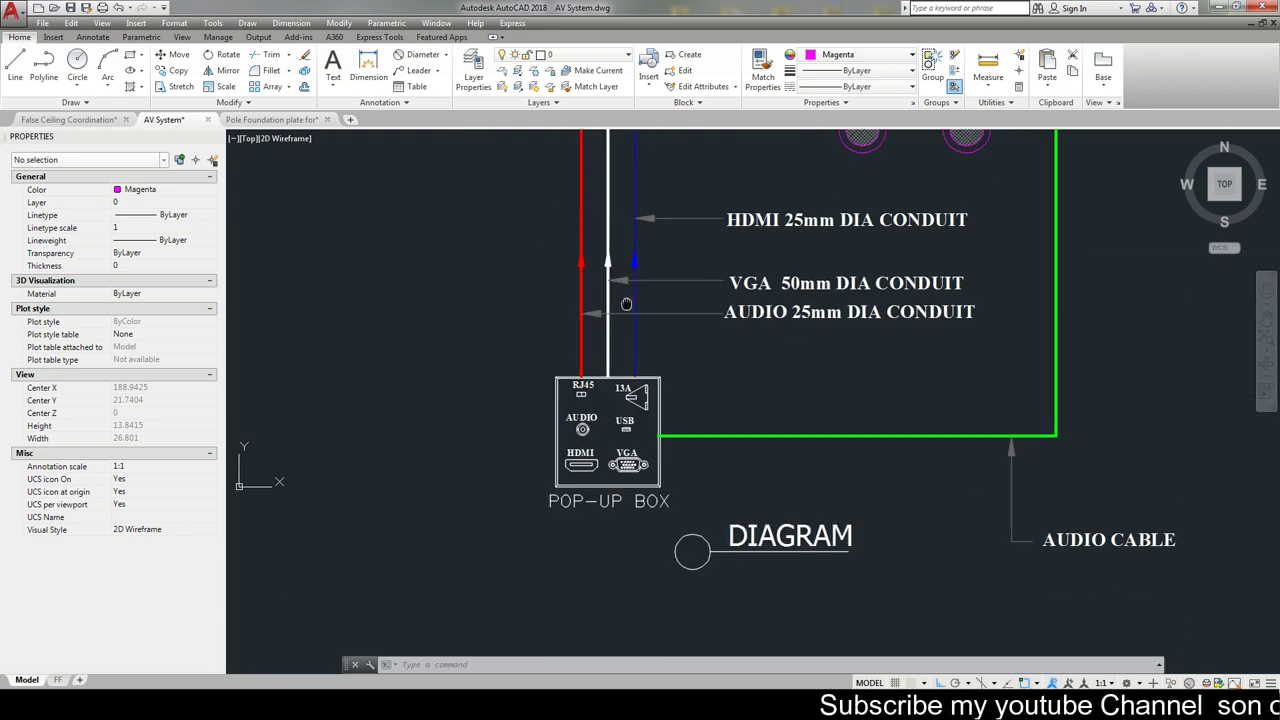
pyautogui.moveTo(614, 380); pyautogui.dragTo(614, 207, button='middle')
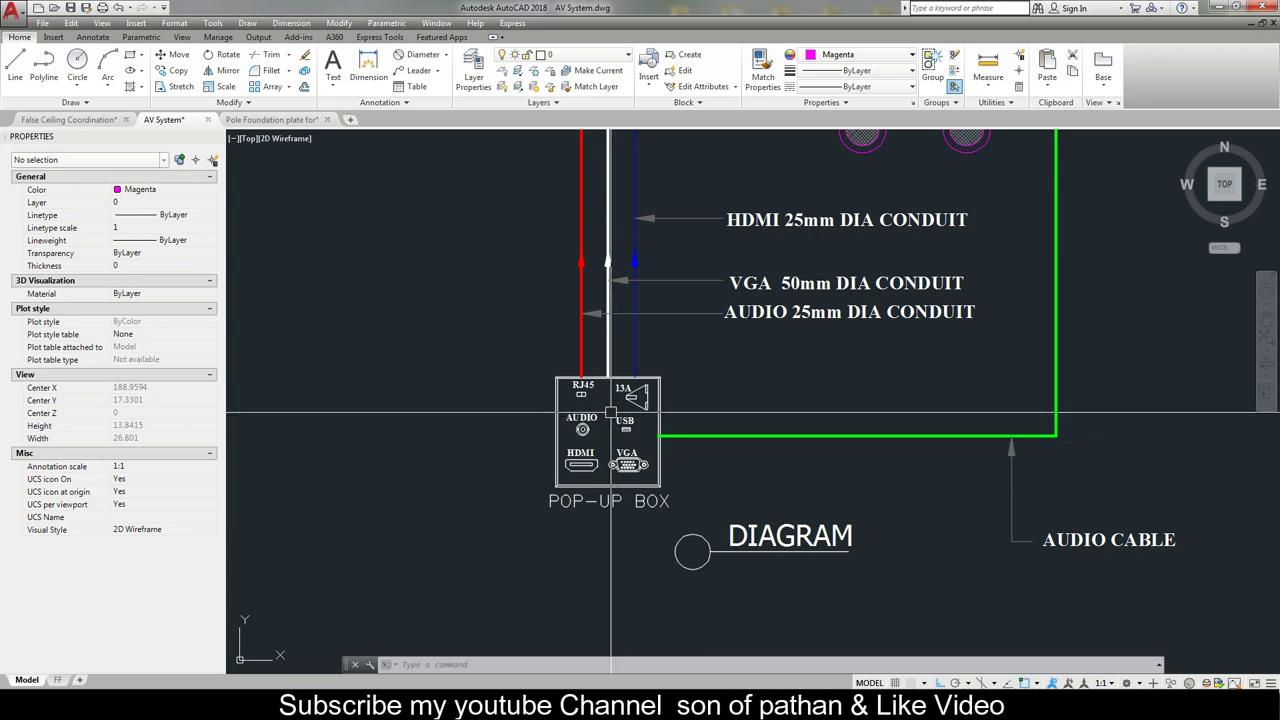
pyautogui.moveTo(604, 388); pyautogui.dragTo(604, 427, button='middle')
pyautogui.scroll(-2, 604, 427)
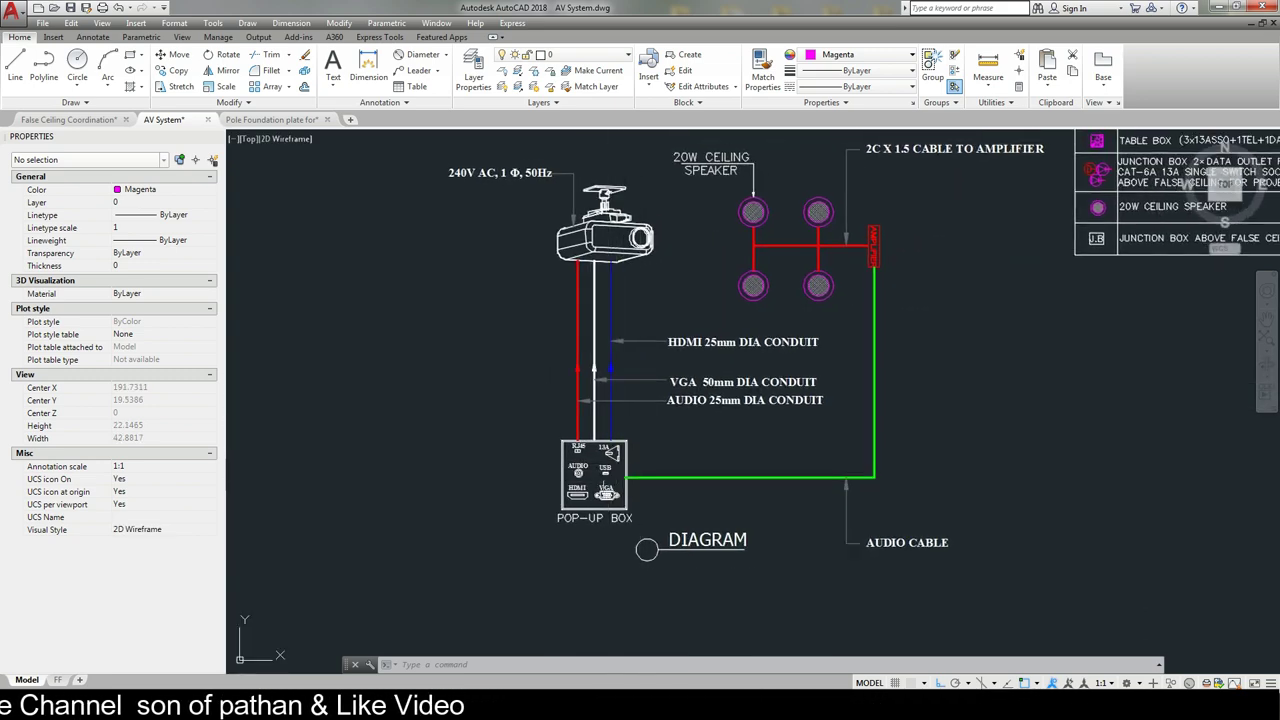
pyautogui.moveTo(881, 458); pyautogui.dragTo(860, 575, button='middle')
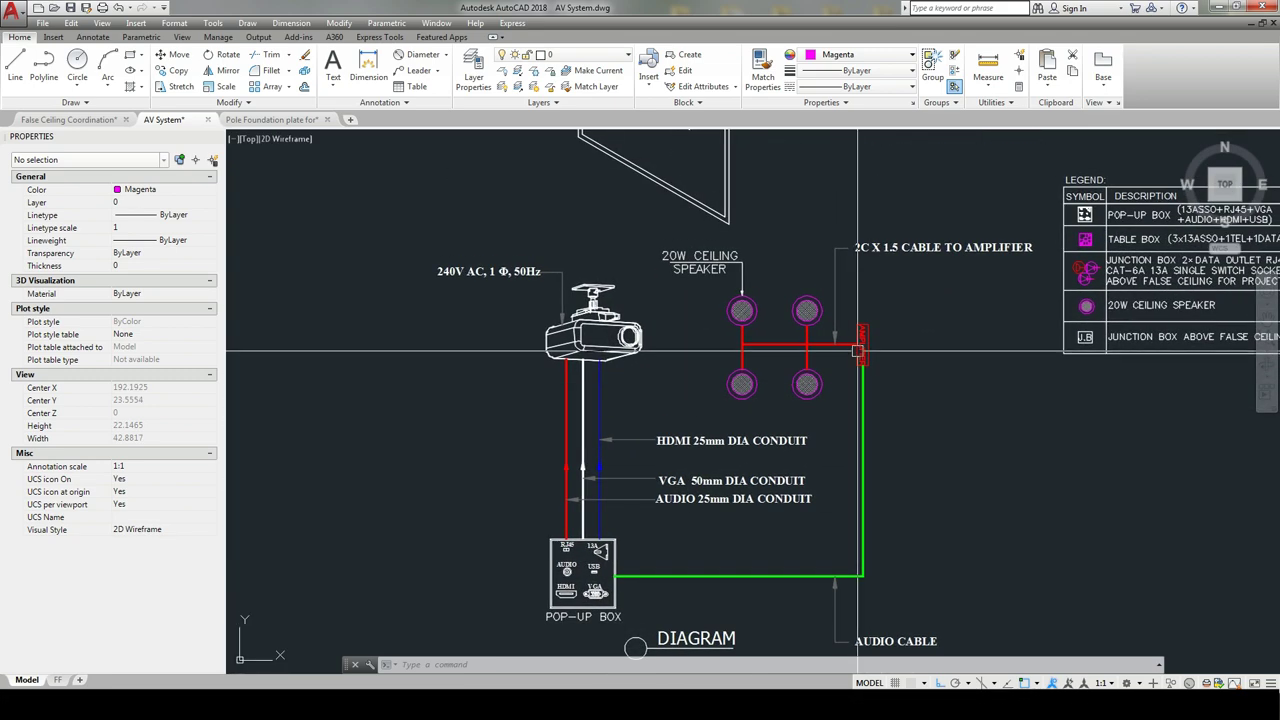
pyautogui.scroll(3, 830, 380)
pyautogui.scroll(2, 806, 352)
pyautogui.scroll(-4, 658, 347)
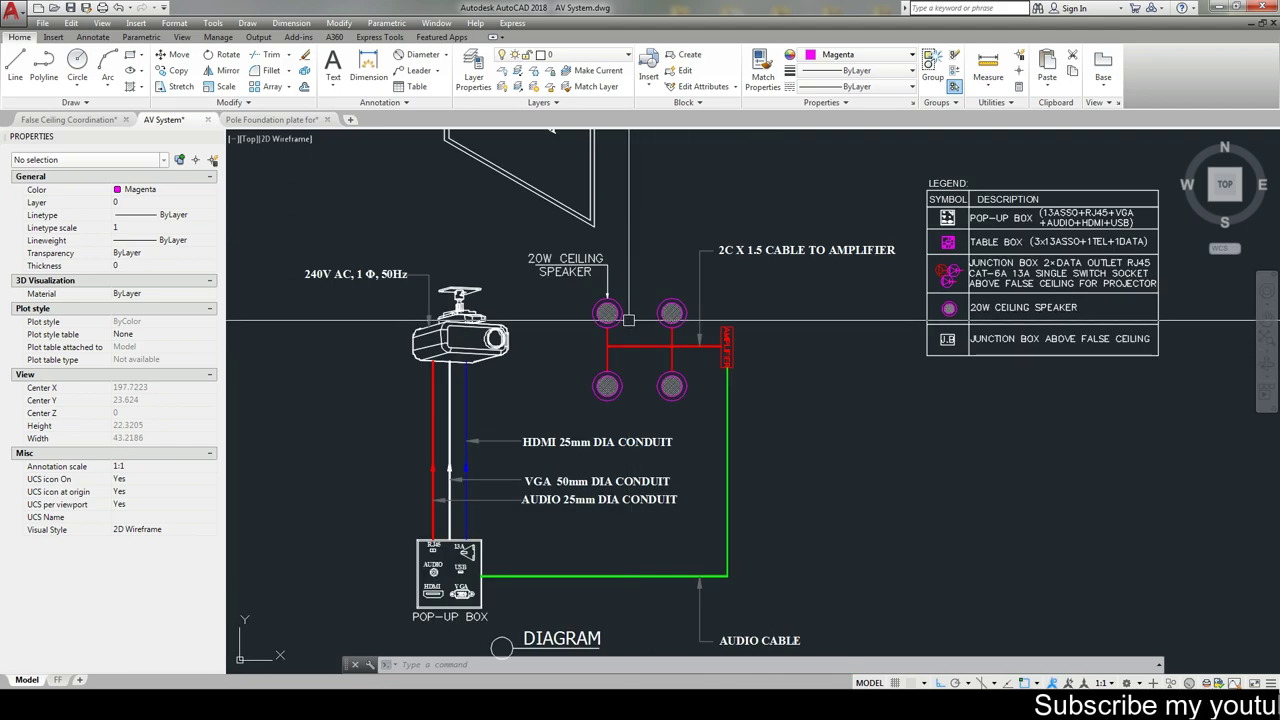
pyautogui.scroll(-2, 670, 313)
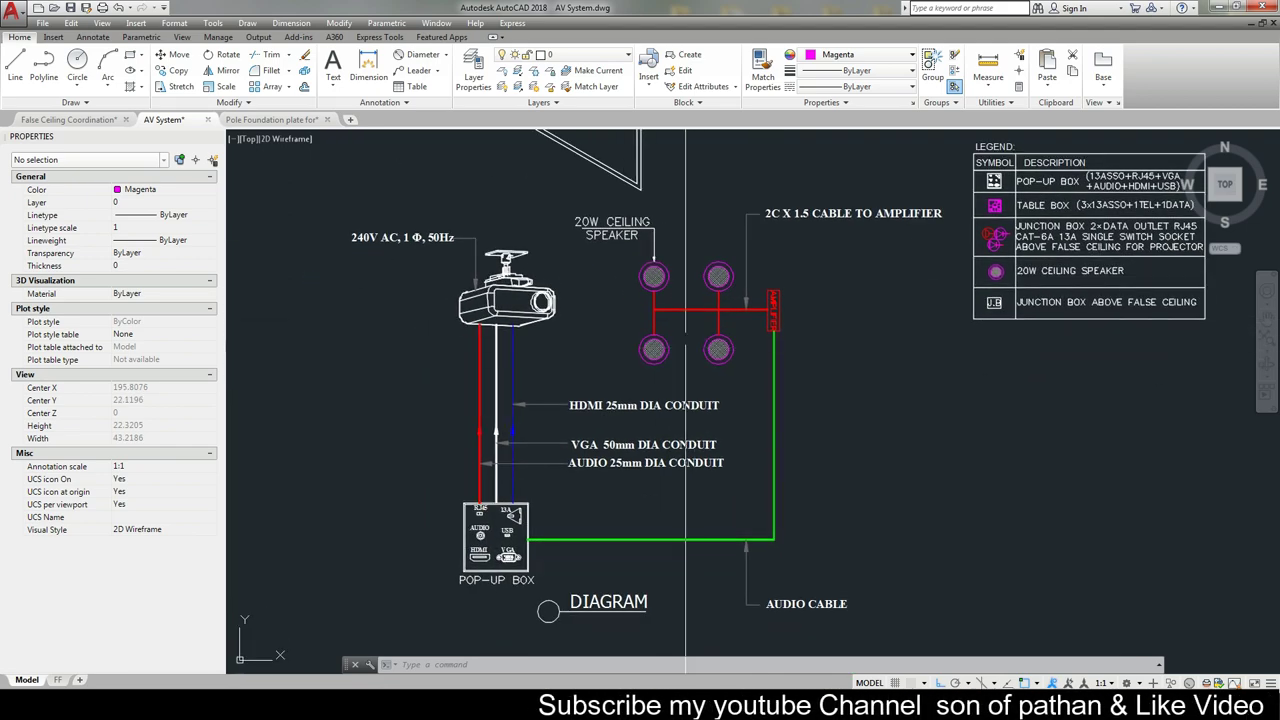
pyautogui.moveTo(670, 313)
pyautogui.mouseDown(button='middle')
pyautogui.moveTo(660, 400)
pyautogui.moveTo(716, 466)
pyautogui.mouseUp(button='middle')
pyautogui.scroll(4, 690, 430)
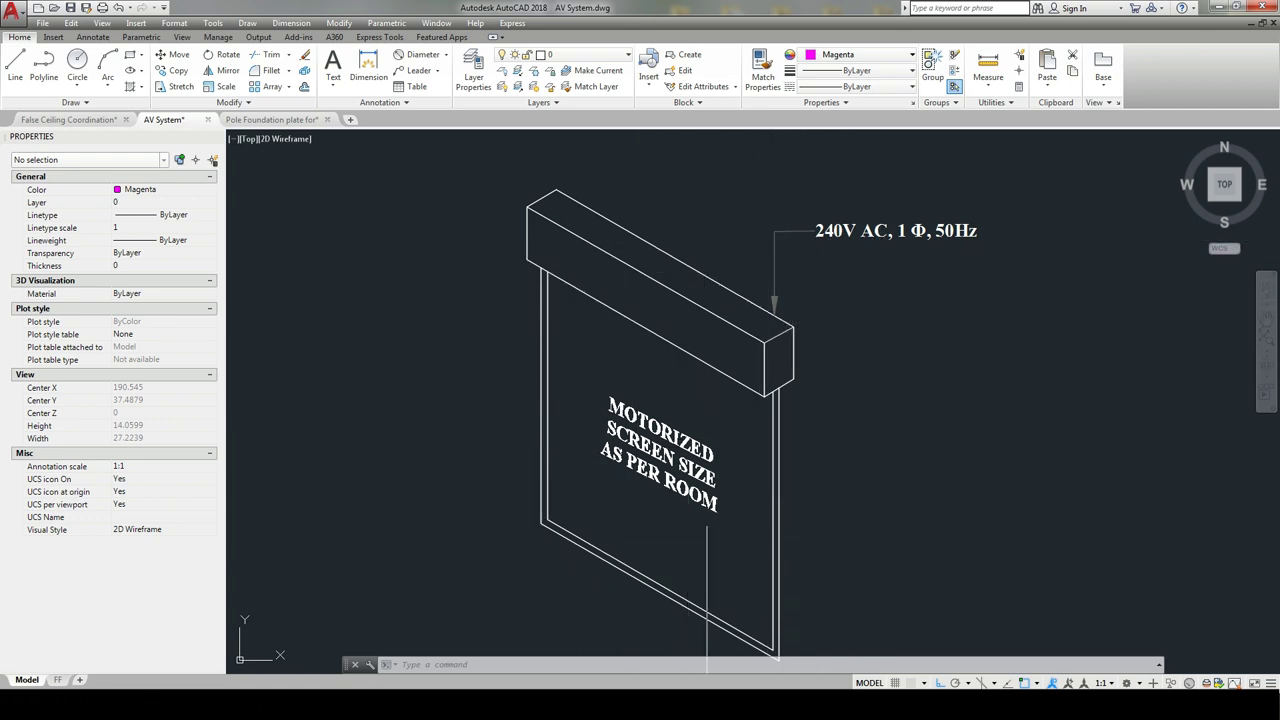
pyautogui.scroll(-3, 701, 528)
pyautogui.scroll(-3, 690, 500)
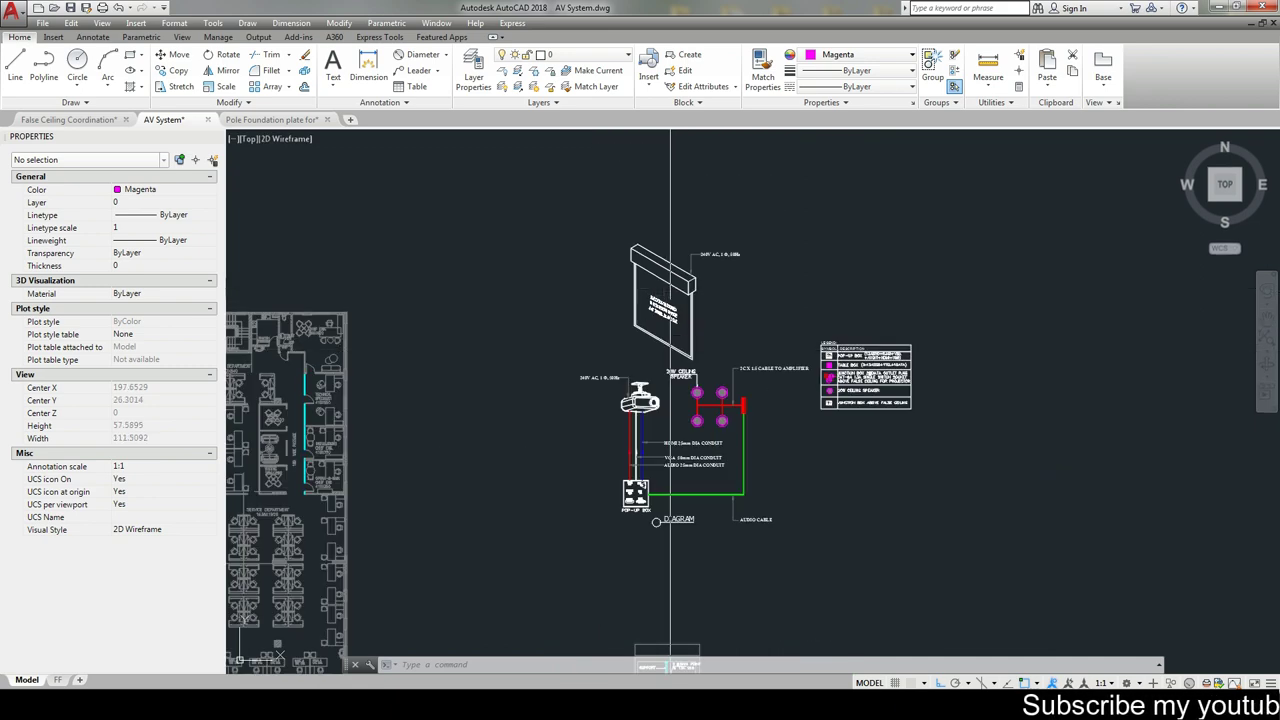
pyautogui.scroll(2, 745, 484)
pyautogui.scroll(-3, 771, 471)
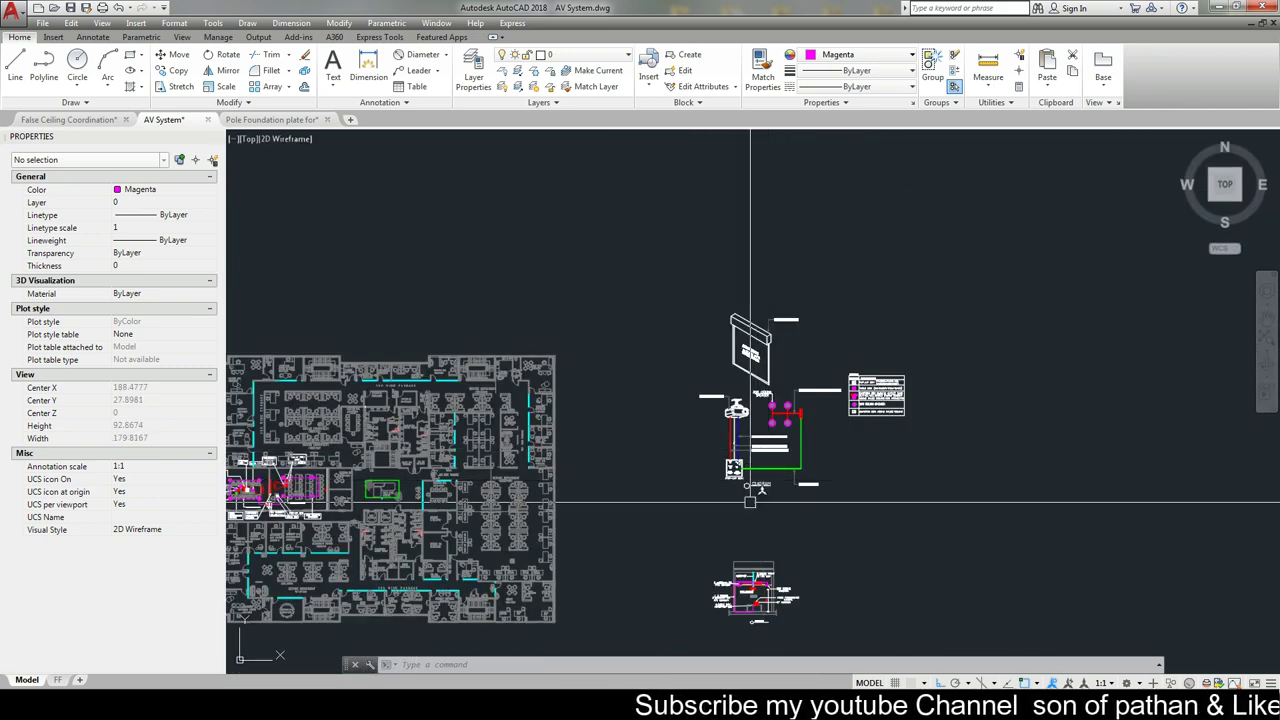
pyautogui.moveTo(726, 451); pyautogui.dragTo(969, 489, button='middle')
pyautogui.scroll(-1, 471, 476)
pyautogui.scroll(4, 471, 476)
pyautogui.moveTo(620, 459); pyautogui.dragTo(556, 455, button='middle')
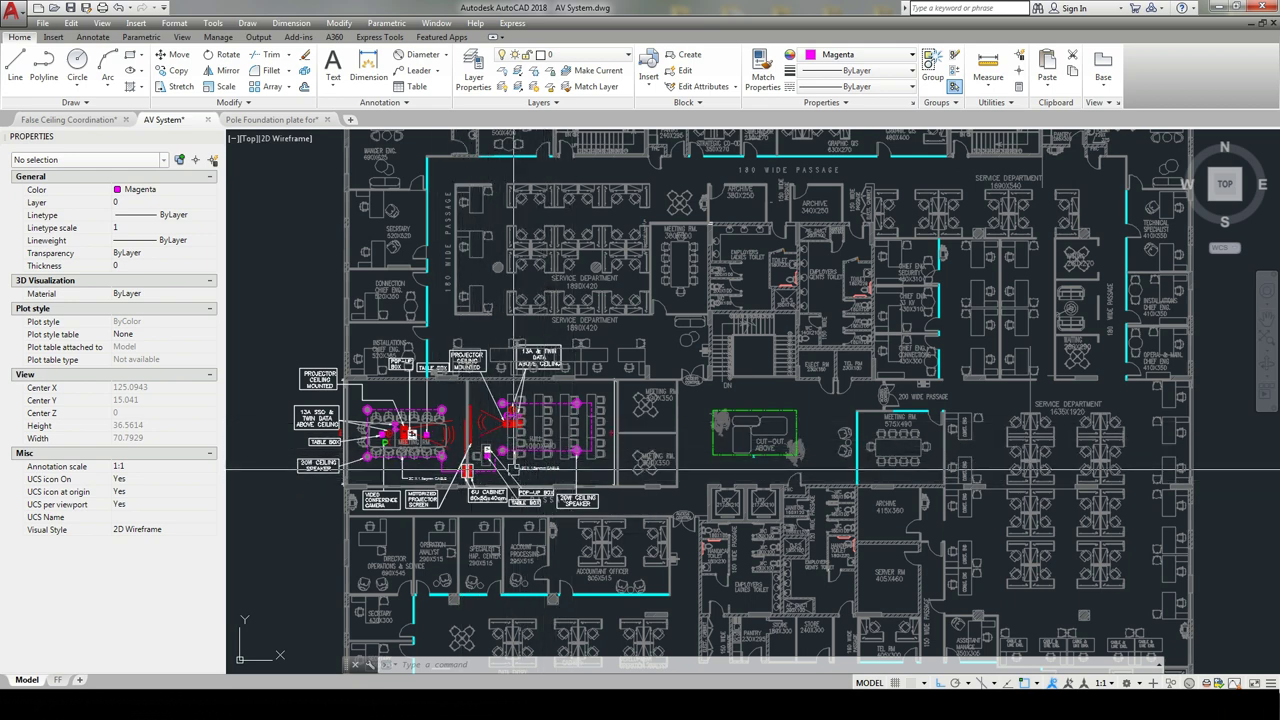
pyautogui.moveTo(578, 486); pyautogui.dragTo(615, 511, button='middle')
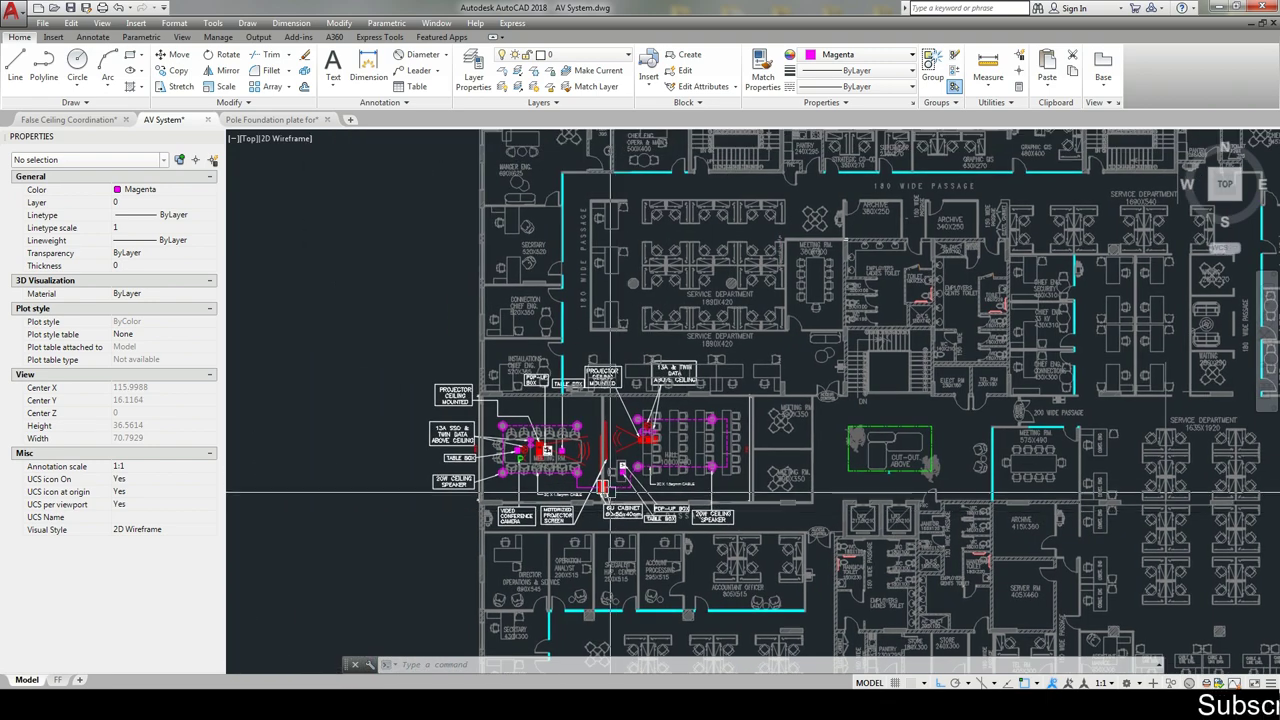
pyautogui.scroll(6, 610, 492)
pyautogui.scroll(-2, 675, 490)
pyautogui.scroll(-6, 675, 470)
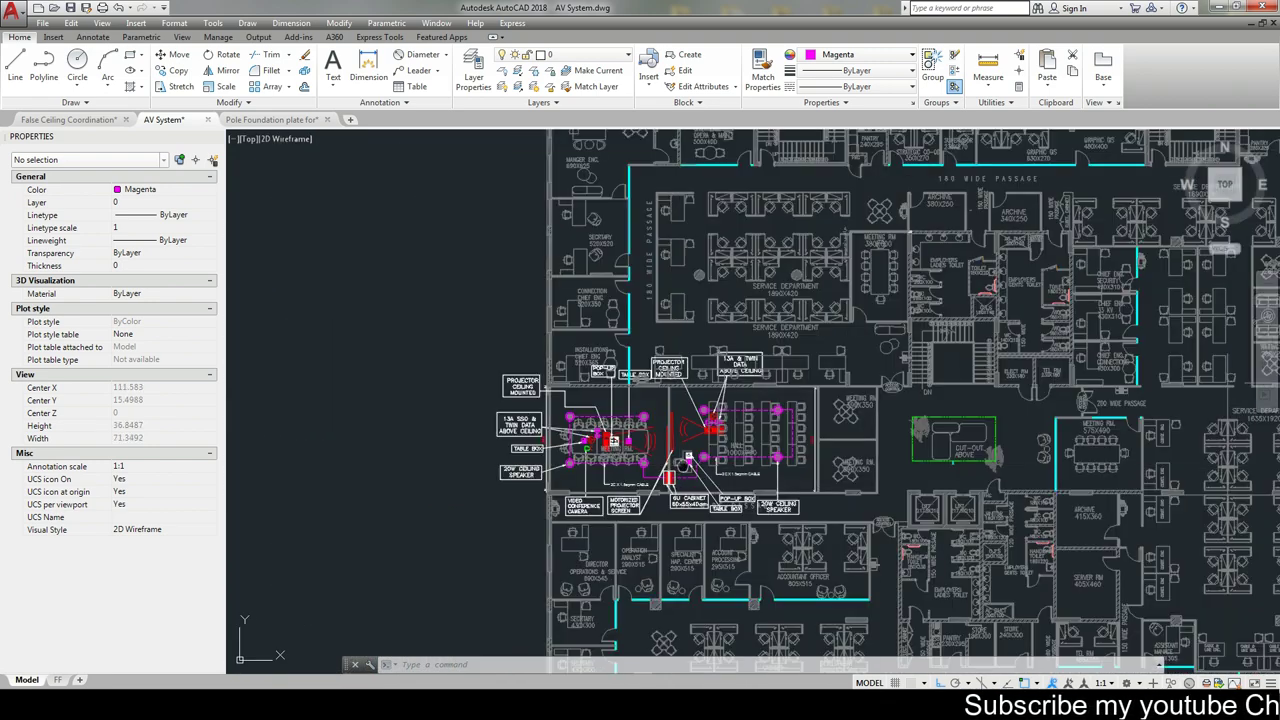
pyautogui.scroll(2, 500, 490)
pyautogui.scroll(2, 470, 500)
pyautogui.scroll(-4, 596, 460)
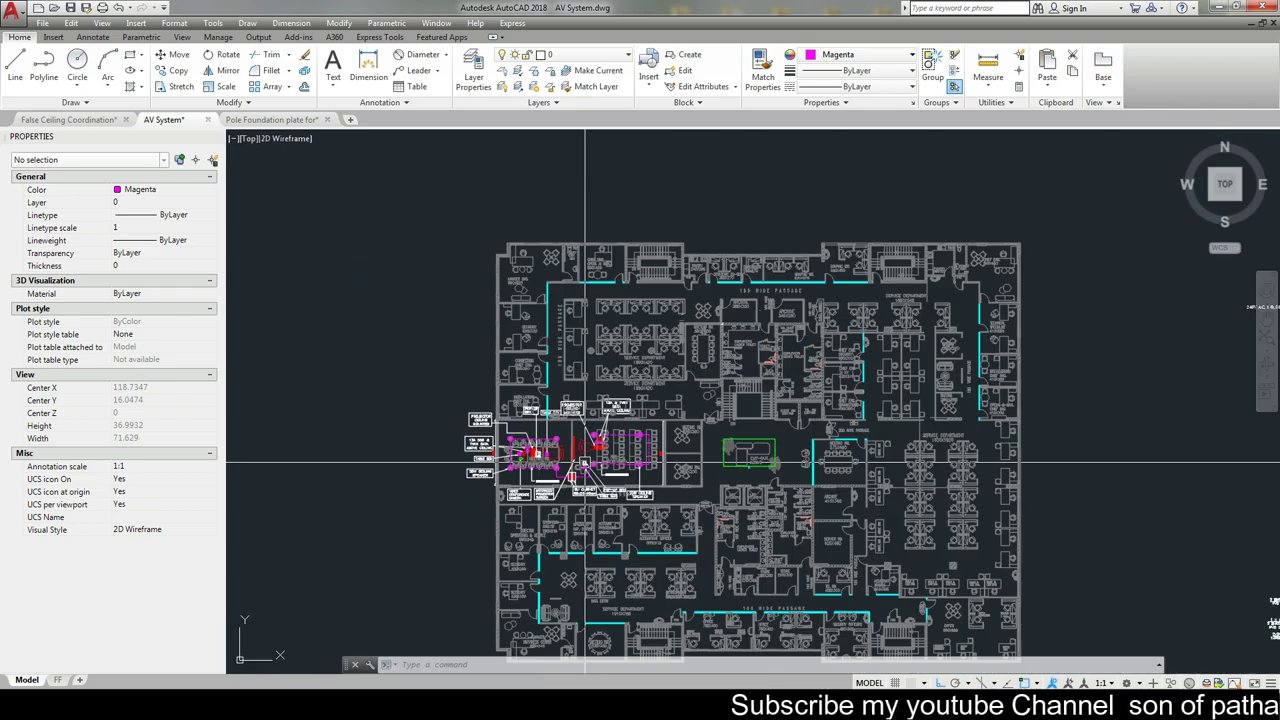